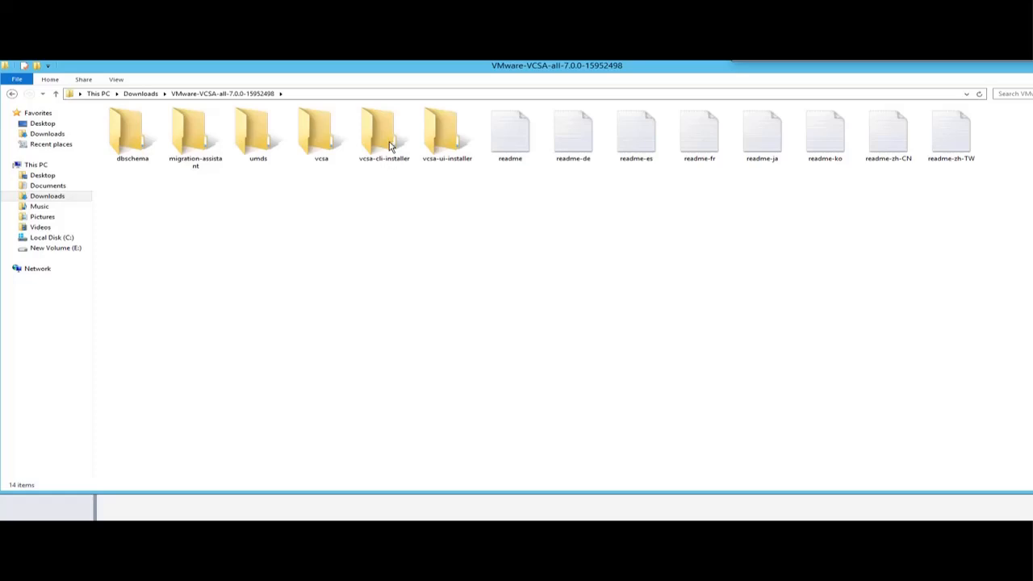
Open the vcsa-ui-installer folder, then open its win32 subfolder after viewing lin64 and mac.
{"action": "left_click", "coordinate": [390, 146]}
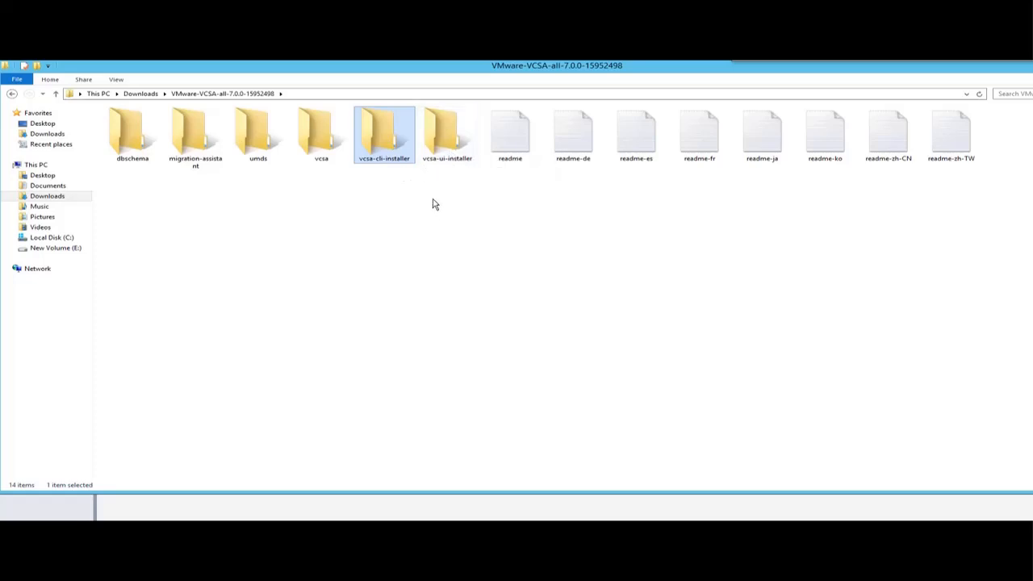
{"action": "left_click", "coordinate": [441, 150]}
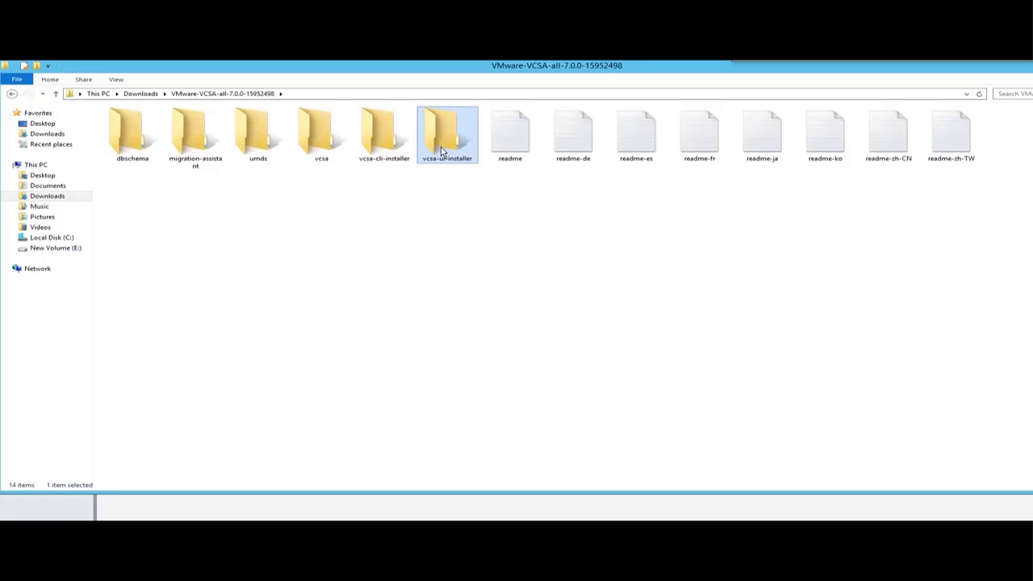
{"action": "double_click", "coordinate": [441, 150]}
{"action": "right_click", "coordinate": [275, 237]}
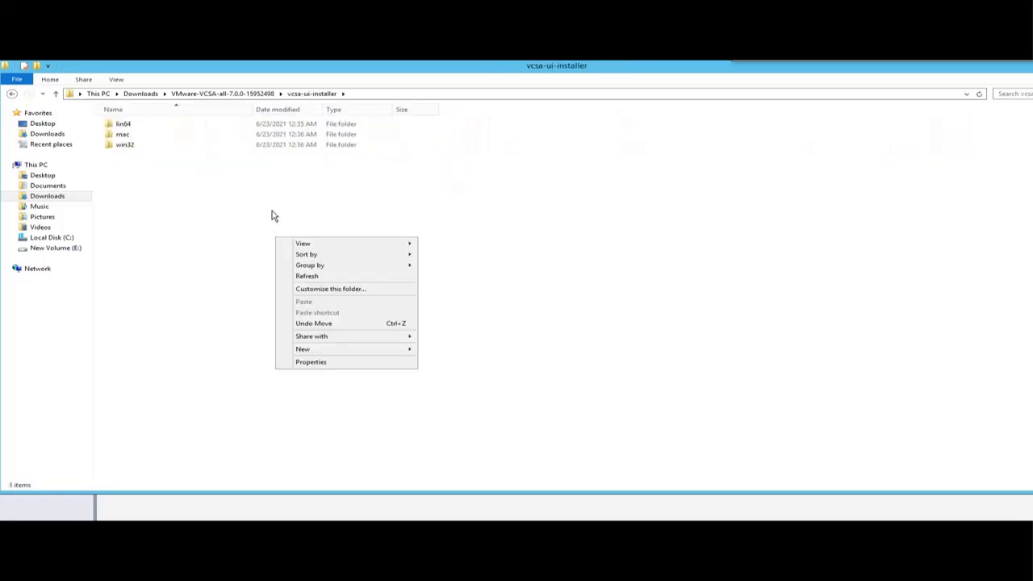
{"action": "left_click", "coordinate": [273, 216]}
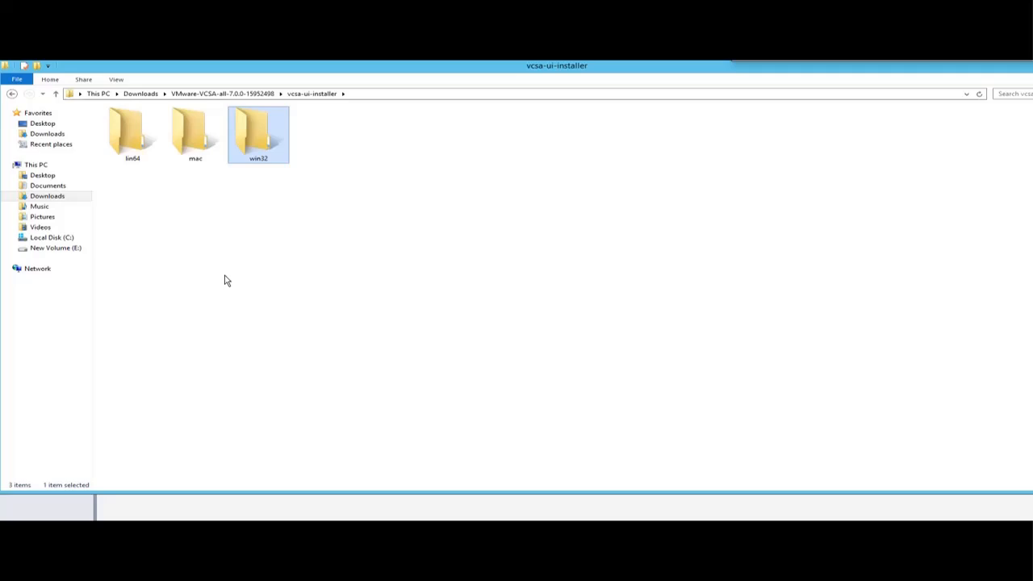
{"action": "left_click", "coordinate": [114, 130]}
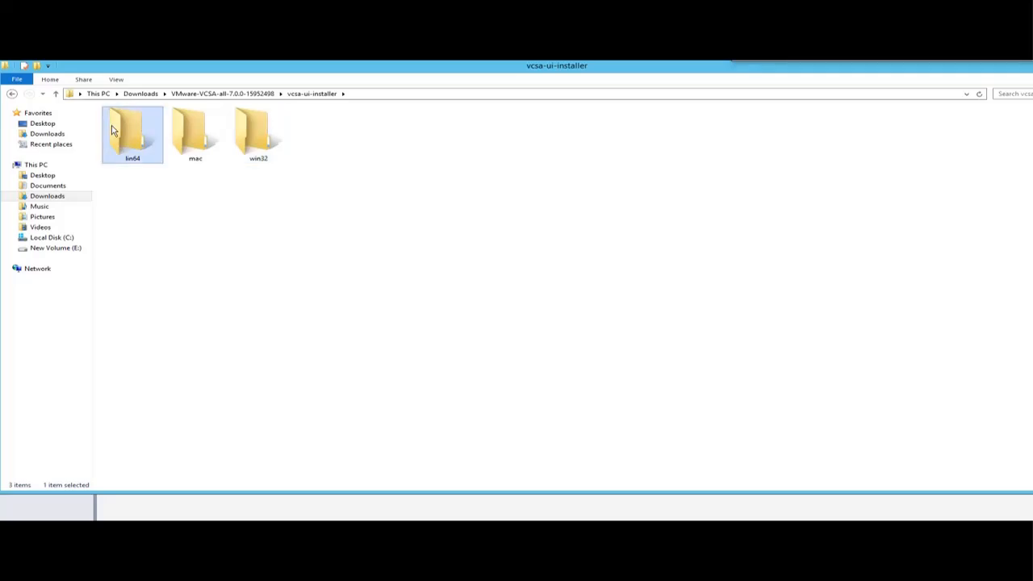
{"action": "left_click", "coordinate": [199, 141]}
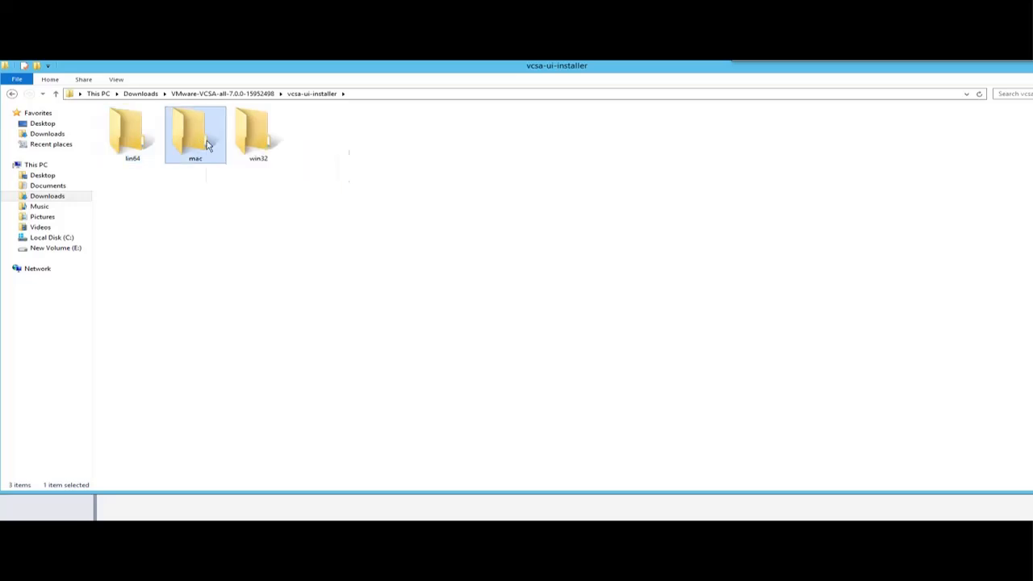
{"action": "left_click", "coordinate": [256, 136]}
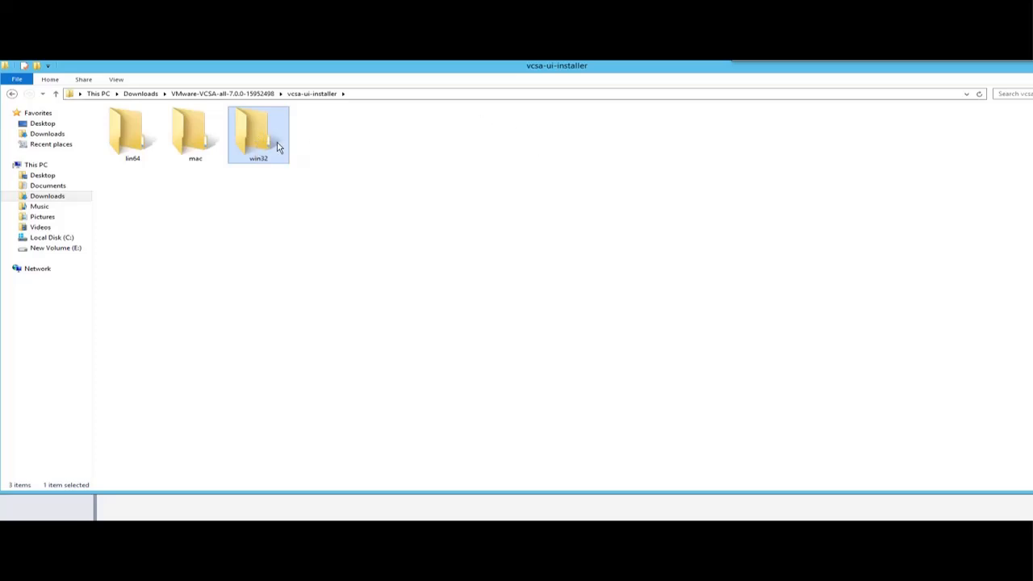
{"action": "double_click", "coordinate": [277, 147]}
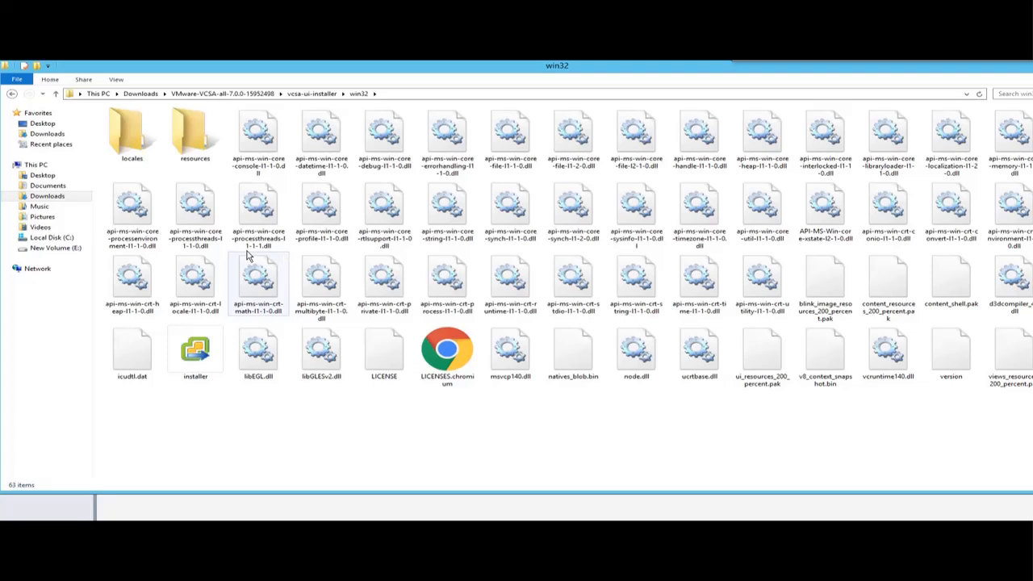
Start the vCenter Server 7.0 installer application from the win32 folder.
{"action": "left_click", "coordinate": [204, 367]}
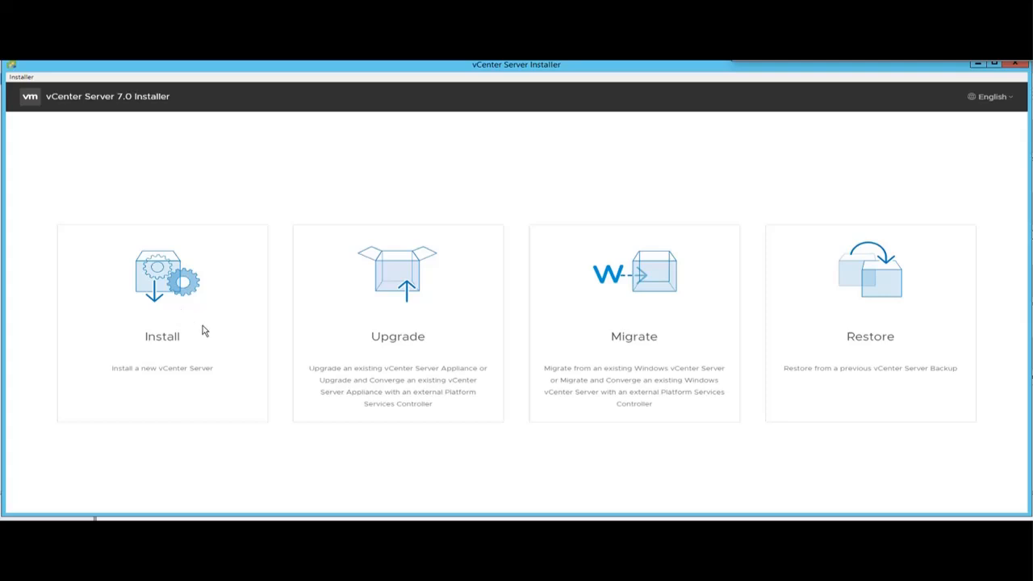
Choose Install, go past the Introduction page, and accept the license agreement terms.
{"action": "left_click", "coordinate": [170, 339]}
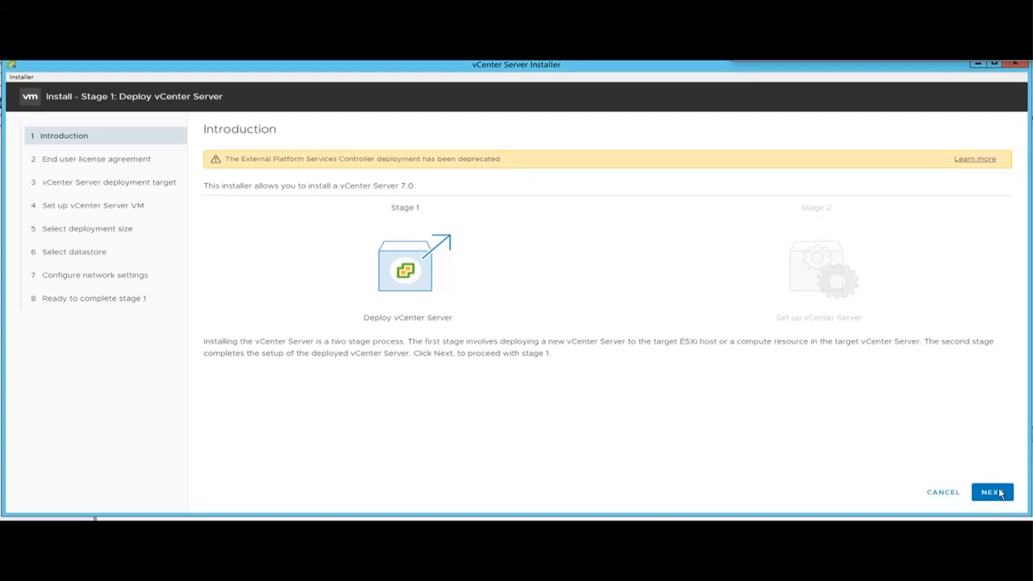
{"action": "left_click", "coordinate": [991, 491]}
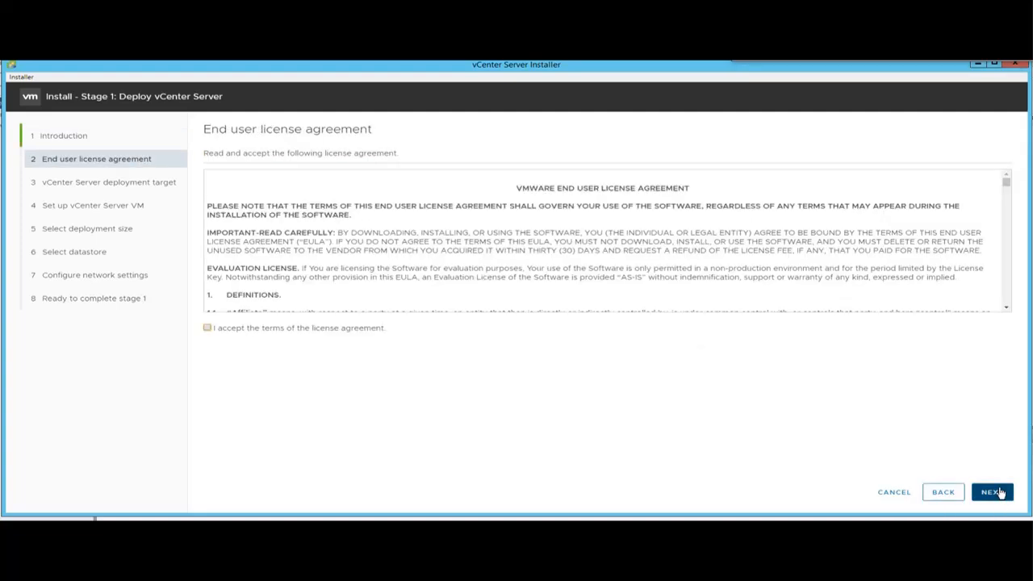
{"action": "left_click", "coordinate": [338, 328]}
Advance from the license agreement to the deployment target page.
{"action": "left_click", "coordinate": [992, 493]}
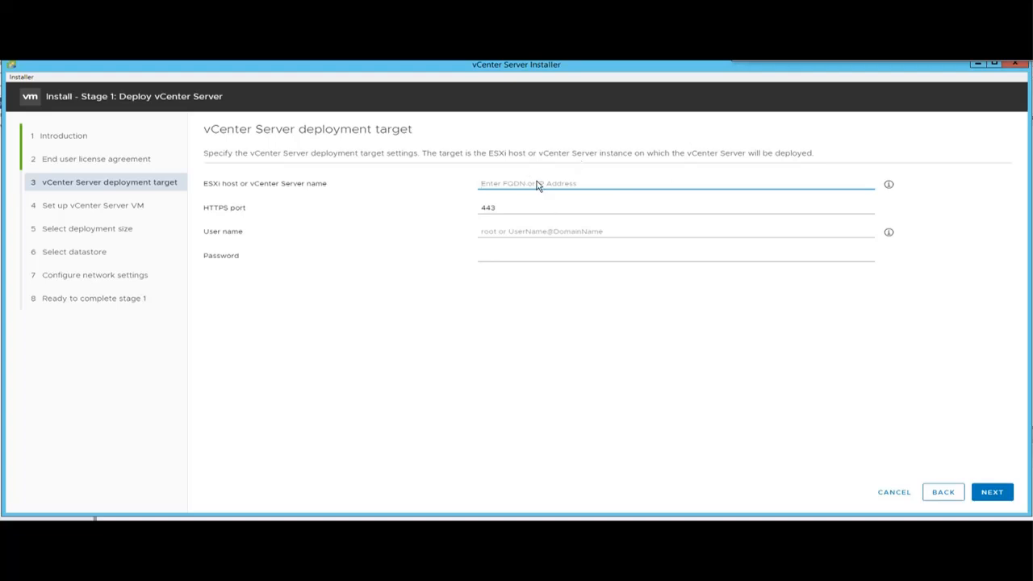
Target ESXi host 192.168.111.55 as user root with its password, accepting the certificate warning.
{"action": "type", "text": "192"}
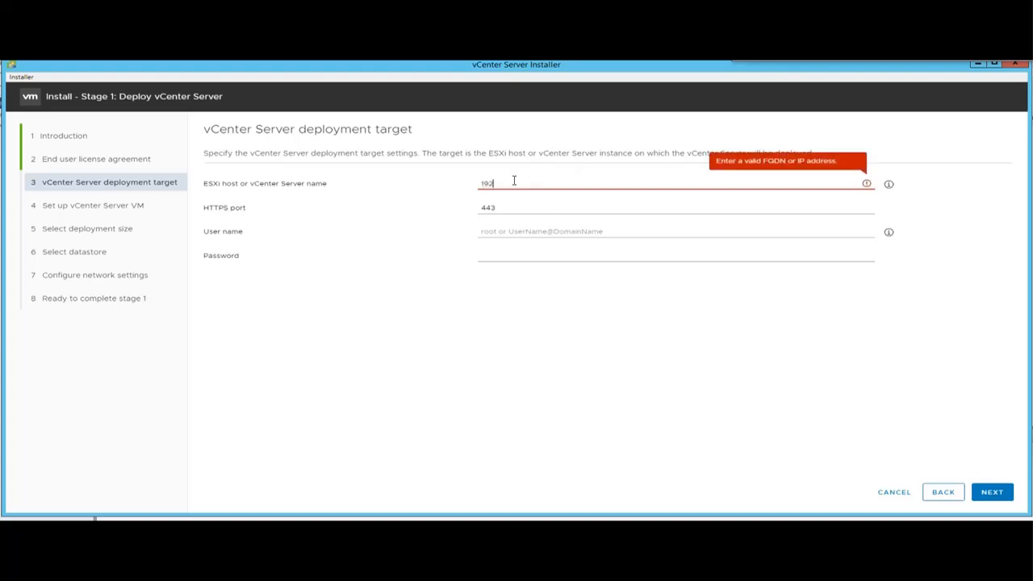
{"action": "type", "text": ".168.1"}
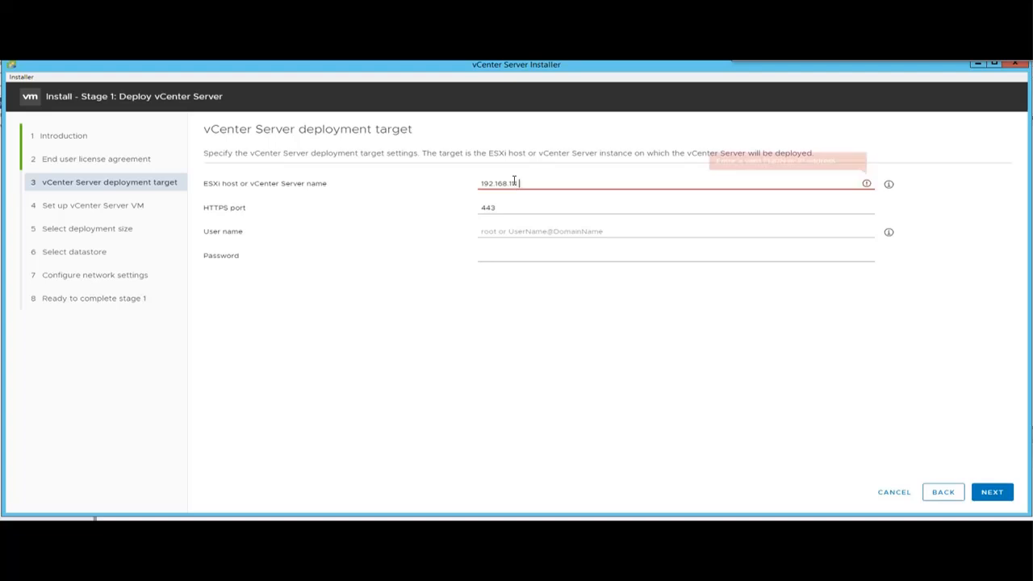
{"action": "type", "text": "11.55"}
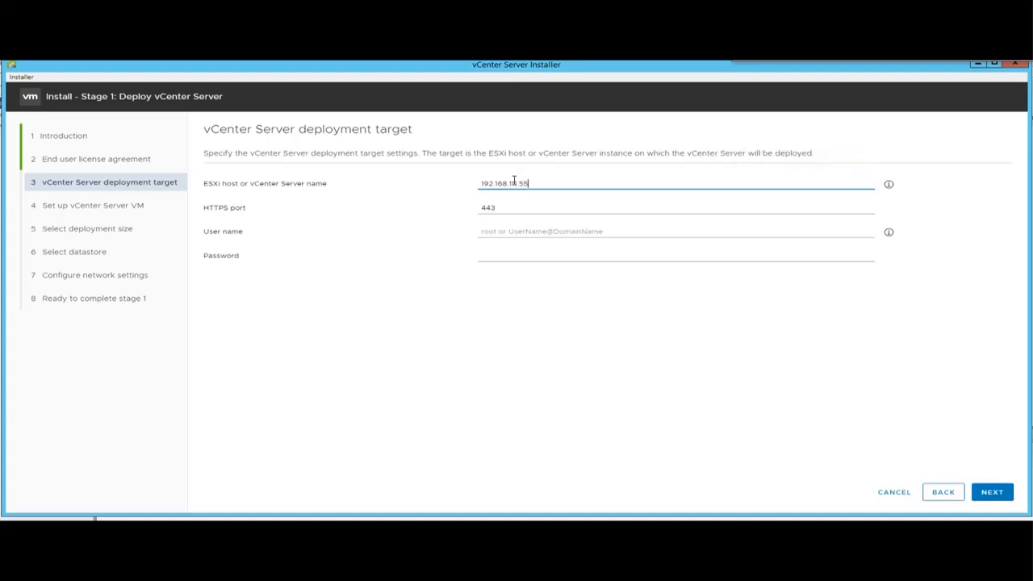
{"action": "left_click", "coordinate": [615, 233]}
{"action": "type", "text": "root"}
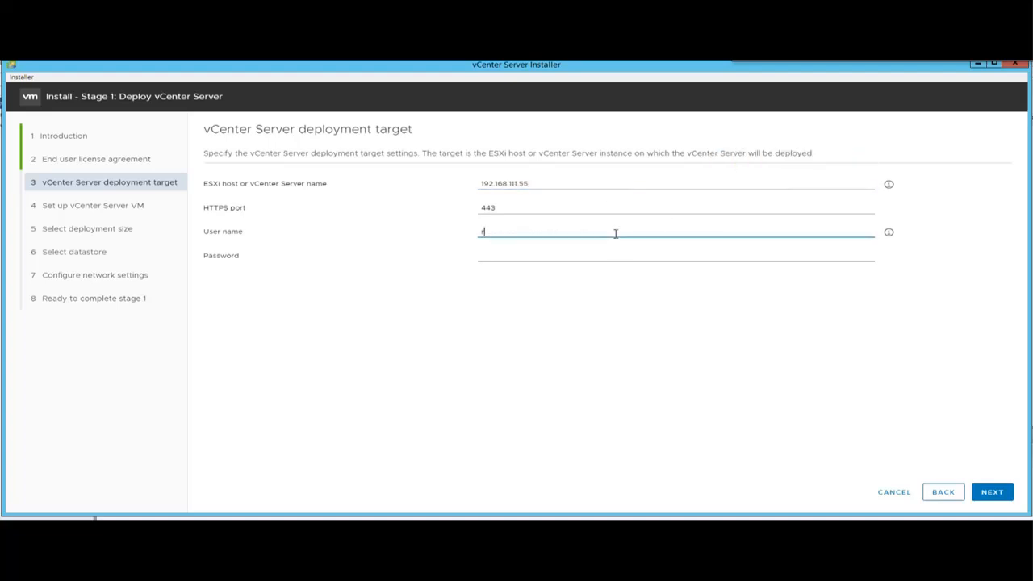
{"action": "key", "text": "Tab"}
{"action": "type", "text": "VMware1!"}
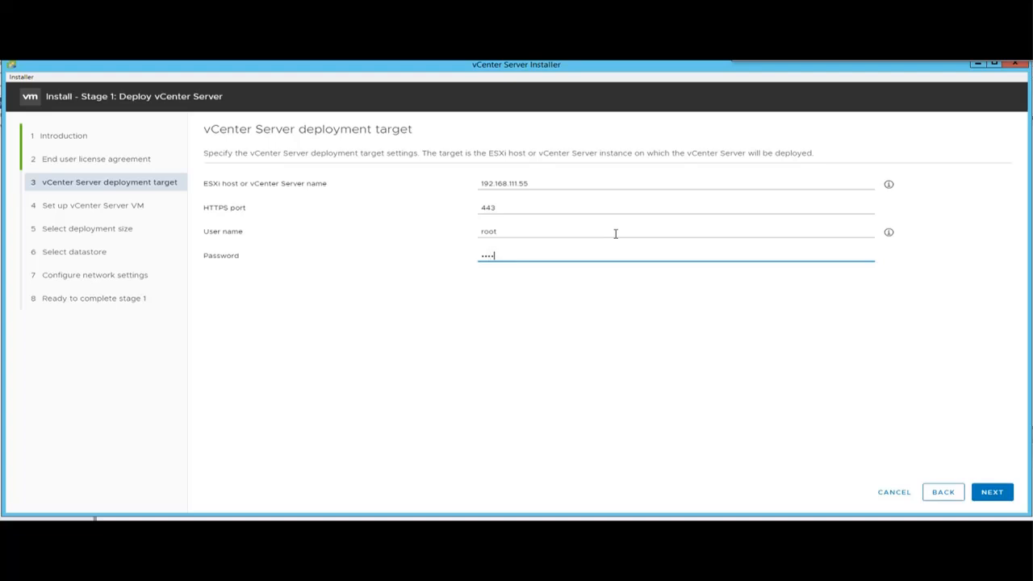
{"action": "key", "text": "ctrl+a"}
{"action": "key", "text": "BackSpace"}
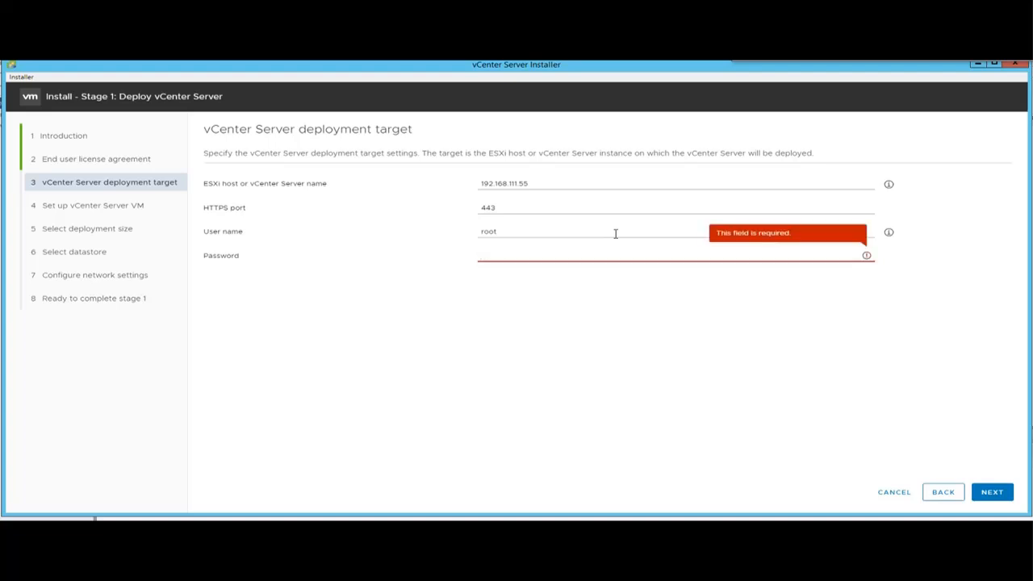
{"action": "type", "text": "VMware1"}
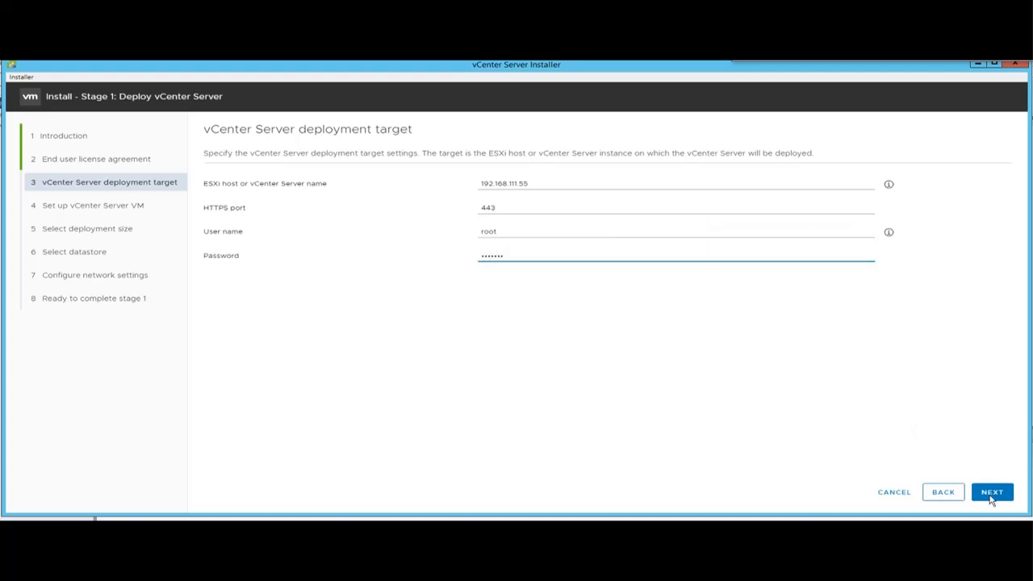
{"action": "left_click", "coordinate": [992, 493]}
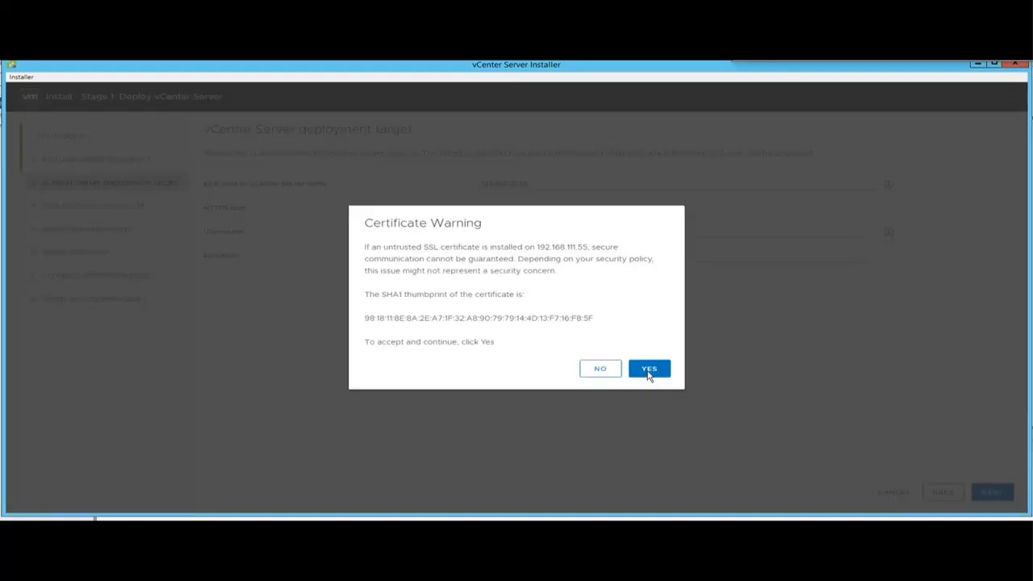
{"action": "left_click", "coordinate": [649, 373]}
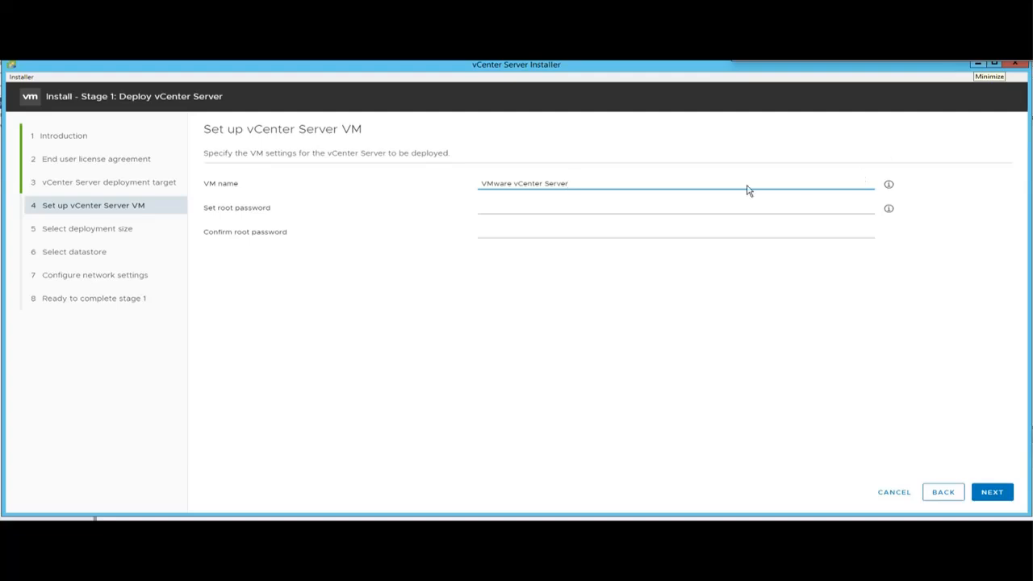
Replace the default VM name 'VMware vCenter Server' with VCSA-UI.
{"action": "left_click", "coordinate": [563, 175]}
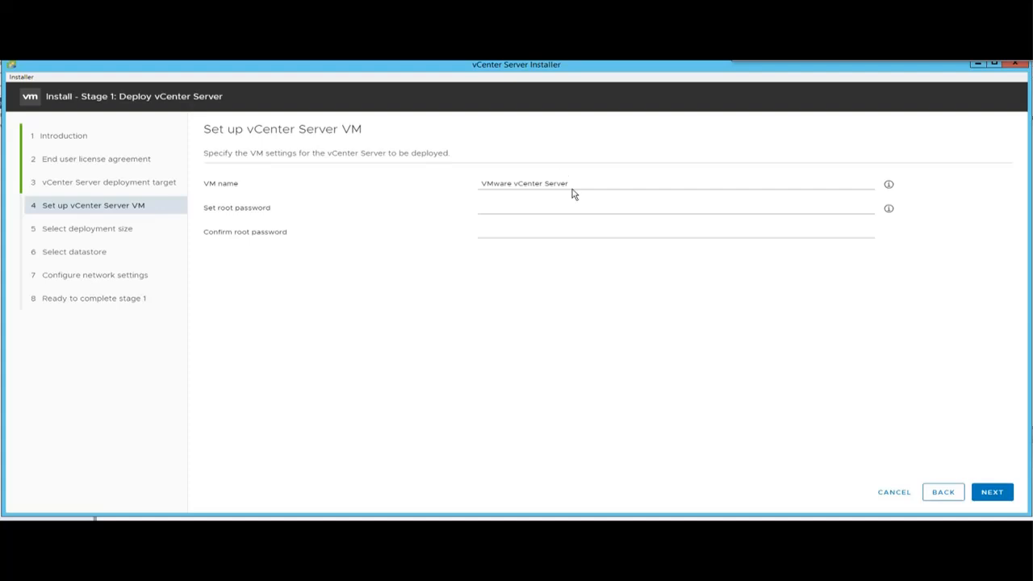
{"action": "double_click", "coordinate": [552, 185]}
{"action": "triple_click", "coordinate": [553, 186]}
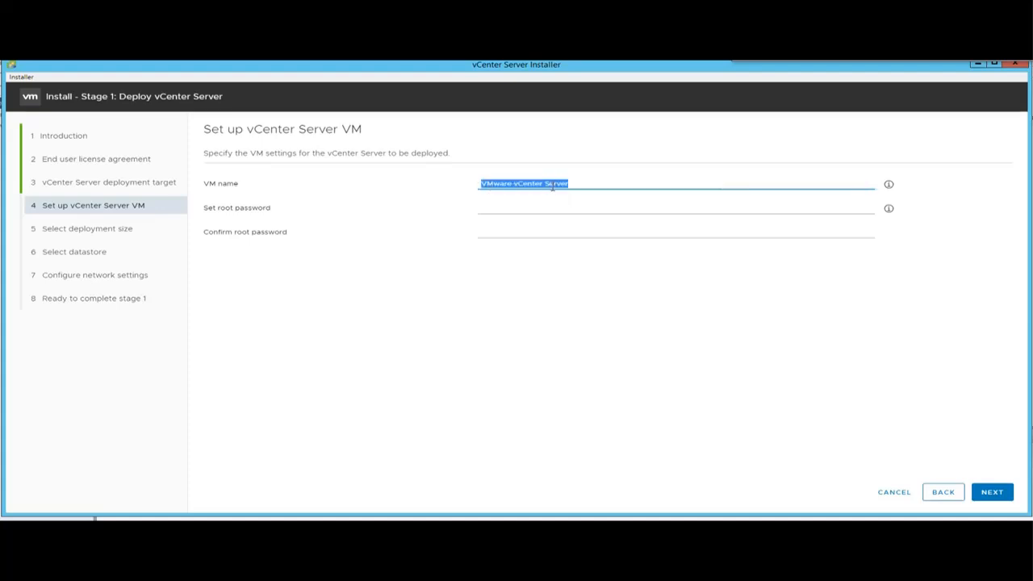
{"action": "key", "text": "BackSpace"}
{"action": "type", "text": "vc-01"}
{"action": "left_click", "coordinate": [492, 186]}
{"action": "type", "text": "sa"}
{"action": "key", "text": "BackSpace"}
{"action": "type", "text": "SA-UI"}
Enter and confirm the root password, checking the password requirements.
{"action": "left_click", "coordinate": [481, 209]}
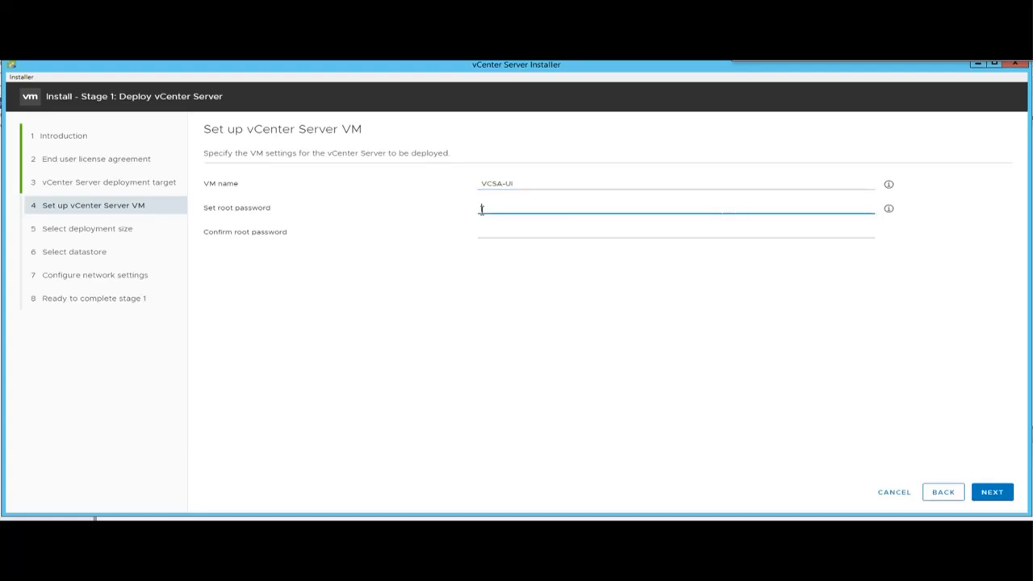
{"action": "type", "text": "VMw"}
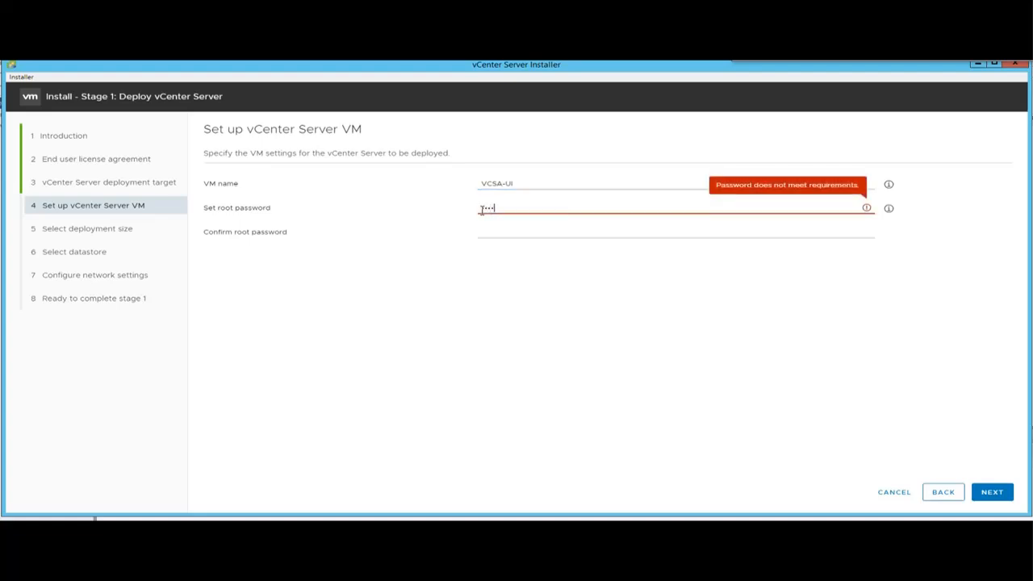
{"action": "type", "text": "are1!"}
{"action": "key", "text": "Tab"}
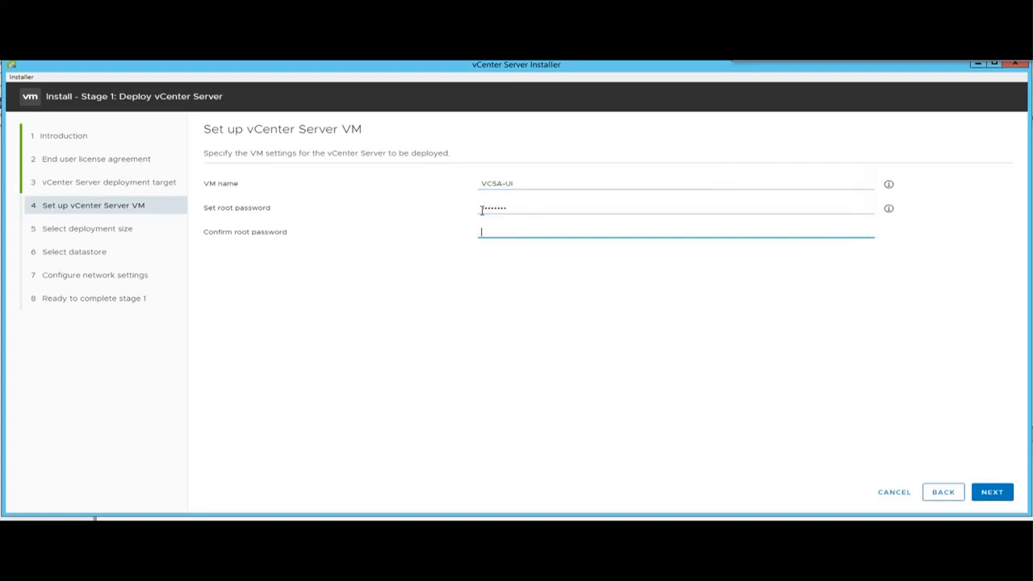
{"action": "type", "text": "VMware1!"}
{"action": "left_click", "coordinate": [888, 209]}
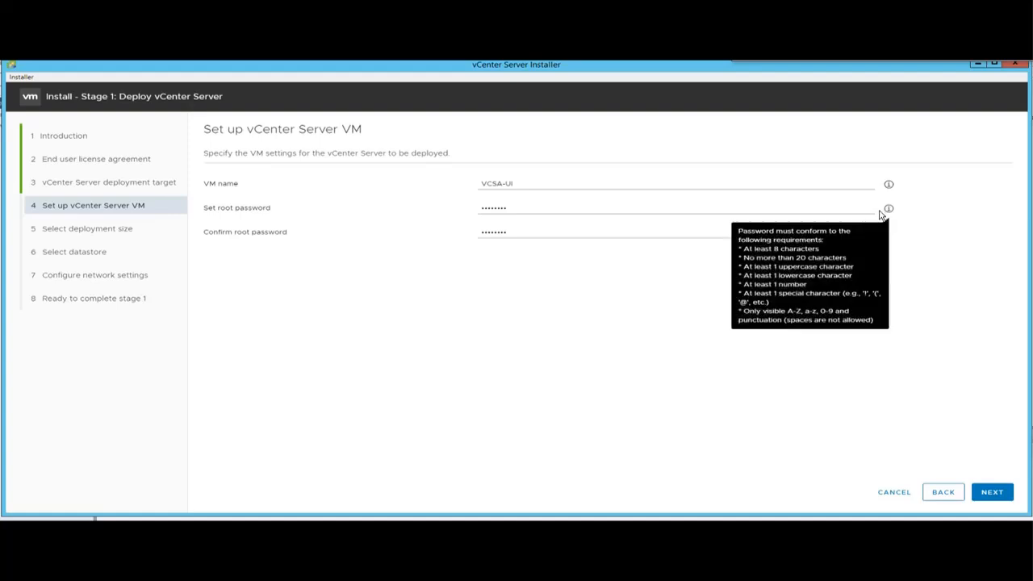
{"action": "mouse_move", "coordinate": [888, 212]}
{"action": "mouse_move", "coordinate": [888, 186]}
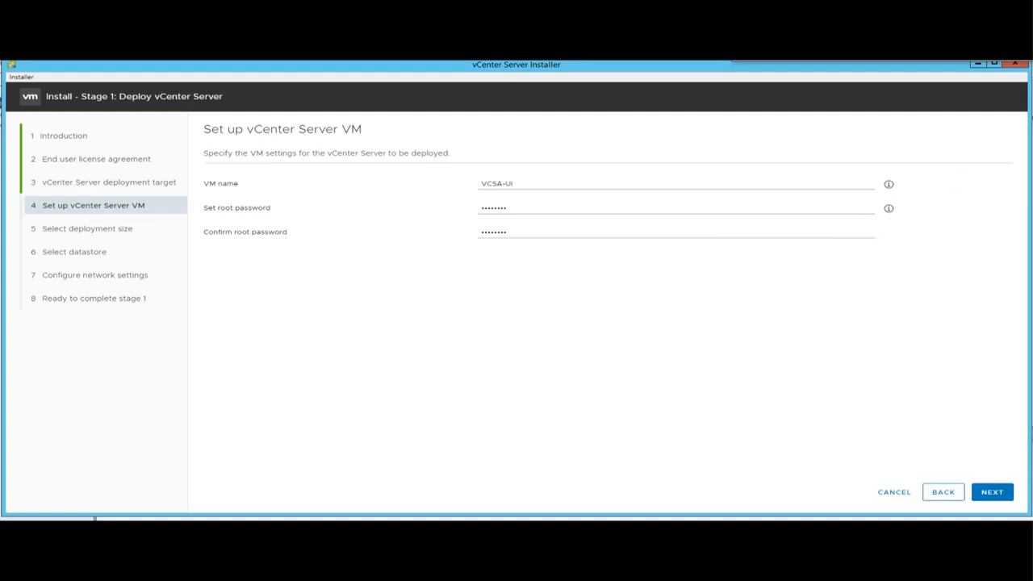
Choose Medium deployment size after comparing Large and Tiny, then view storage size options.
{"action": "left_click", "coordinate": [990, 493]}
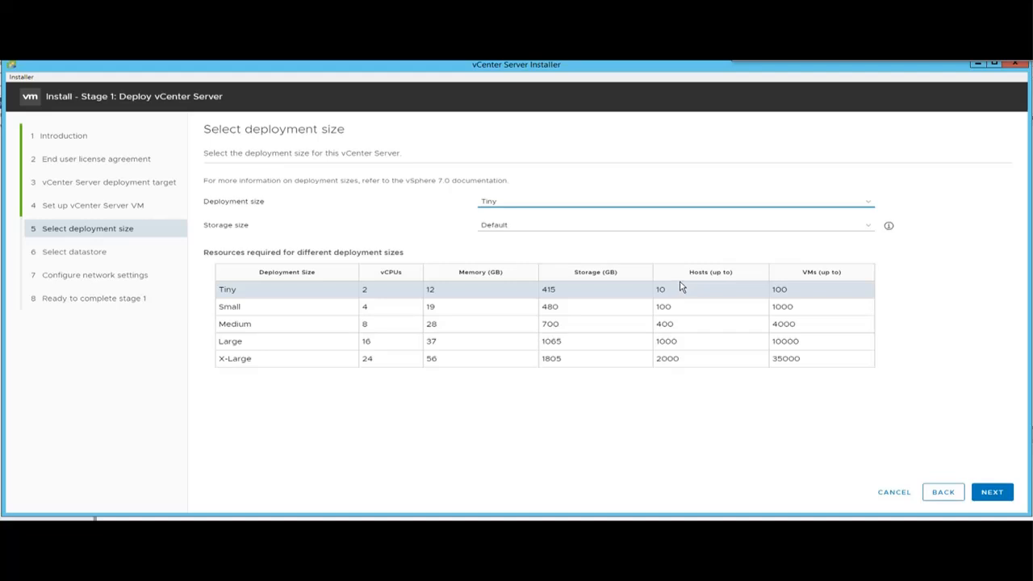
{"action": "left_click", "coordinate": [287, 341]}
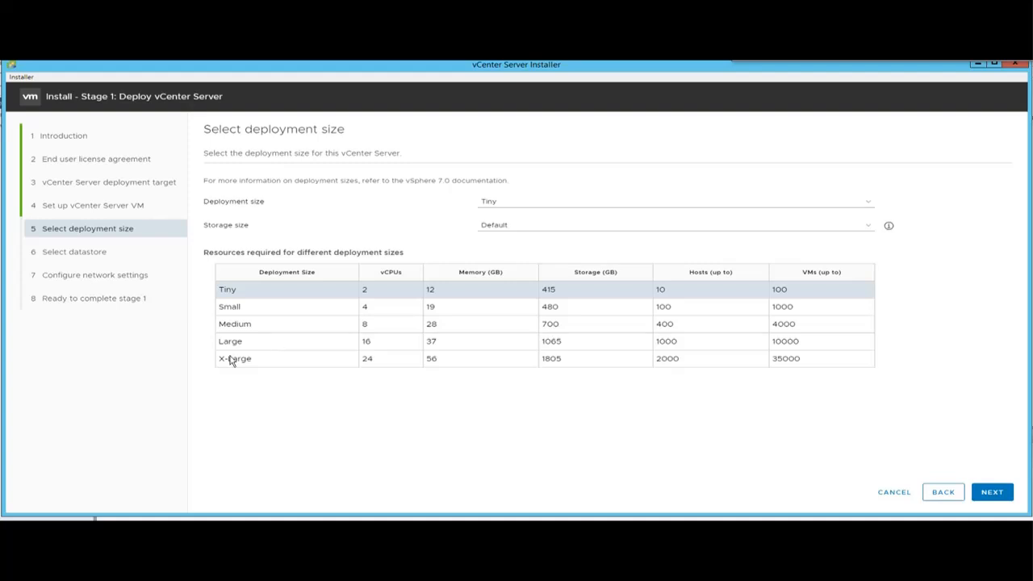
{"action": "left_click", "coordinate": [498, 202]}
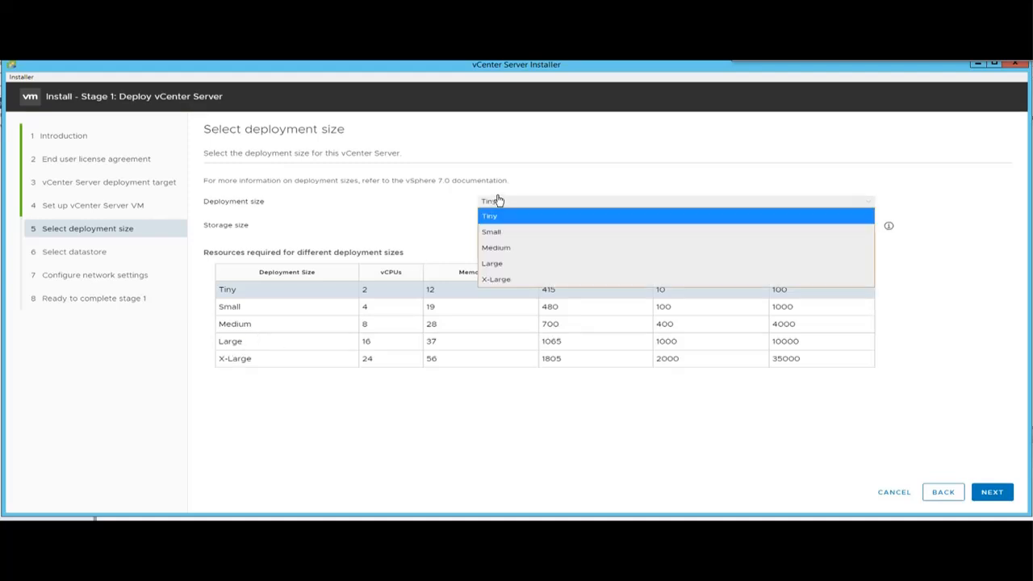
{"action": "left_click", "coordinate": [502, 267]}
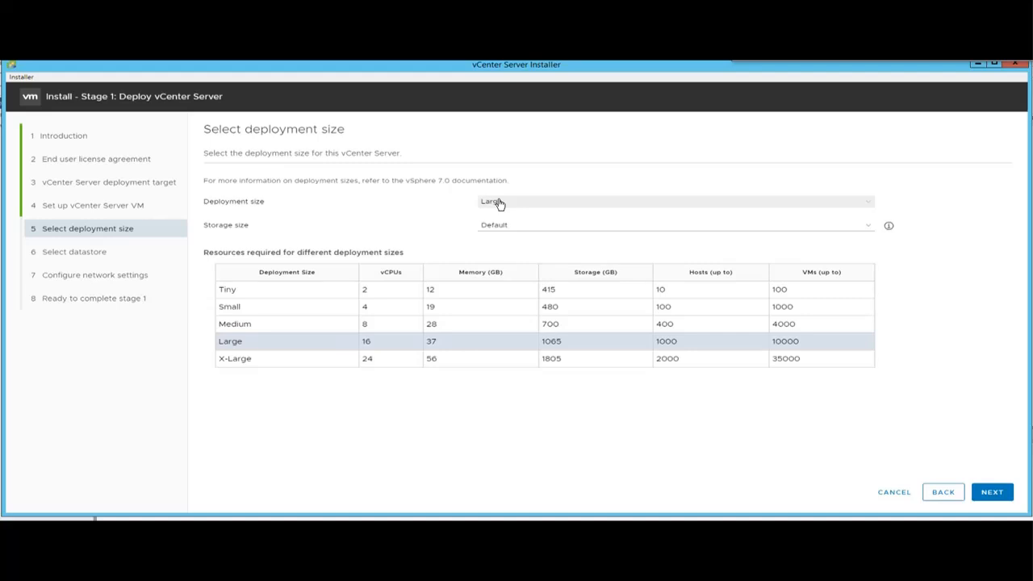
{"action": "left_click", "coordinate": [497, 202]}
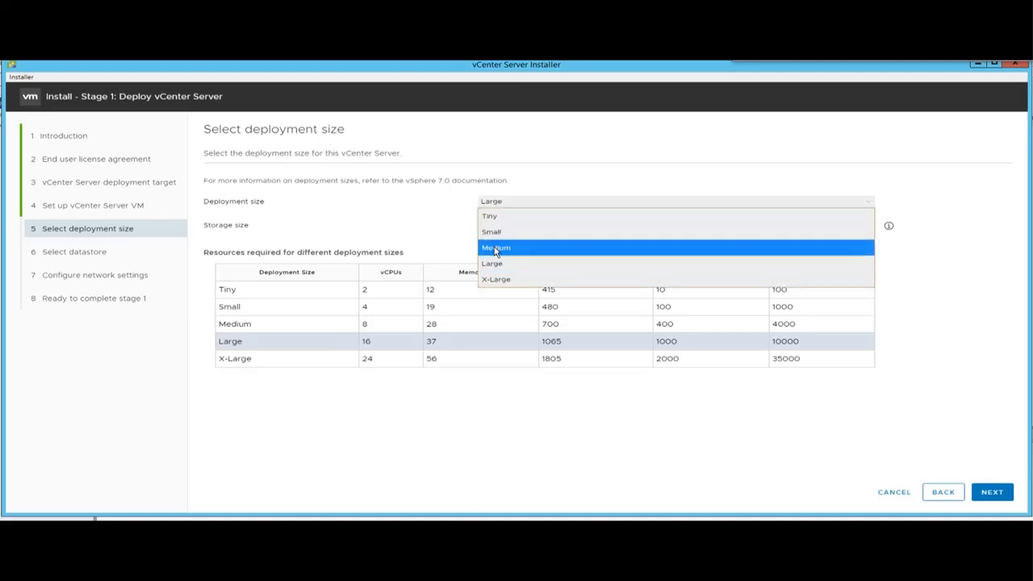
{"action": "left_click", "coordinate": [495, 248]}
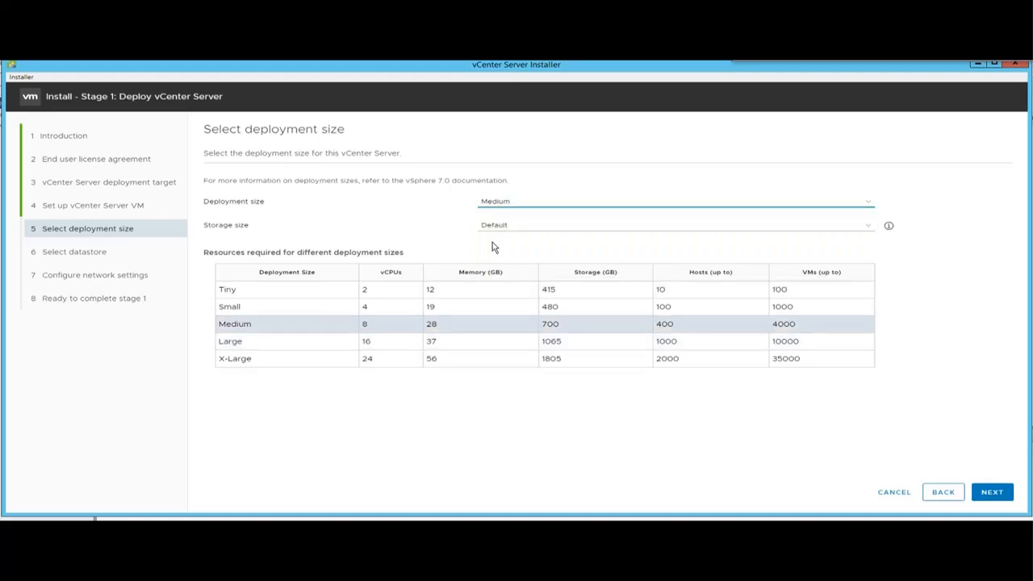
{"action": "left_click", "coordinate": [510, 206]}
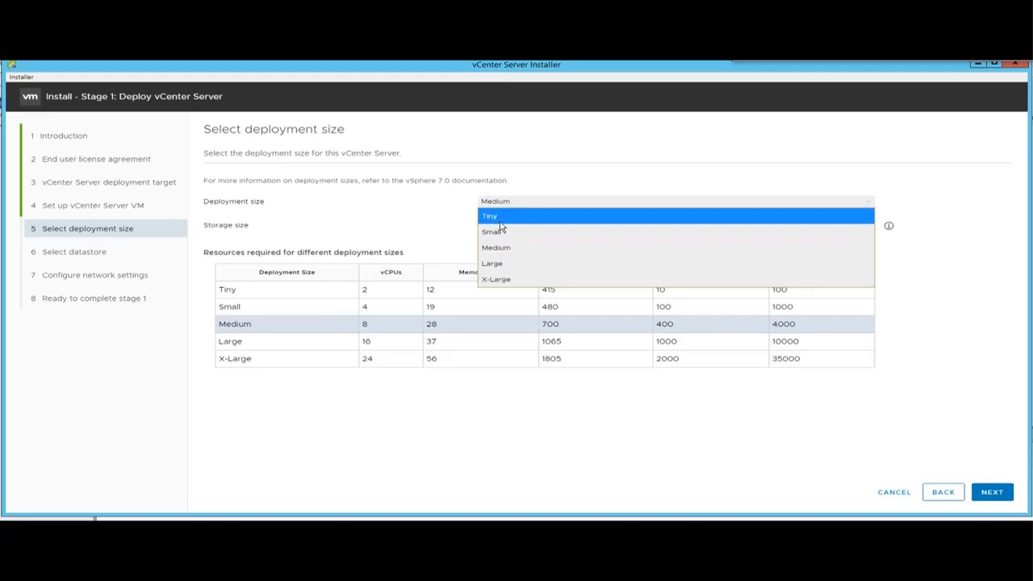
{"action": "left_click", "coordinate": [498, 217]}
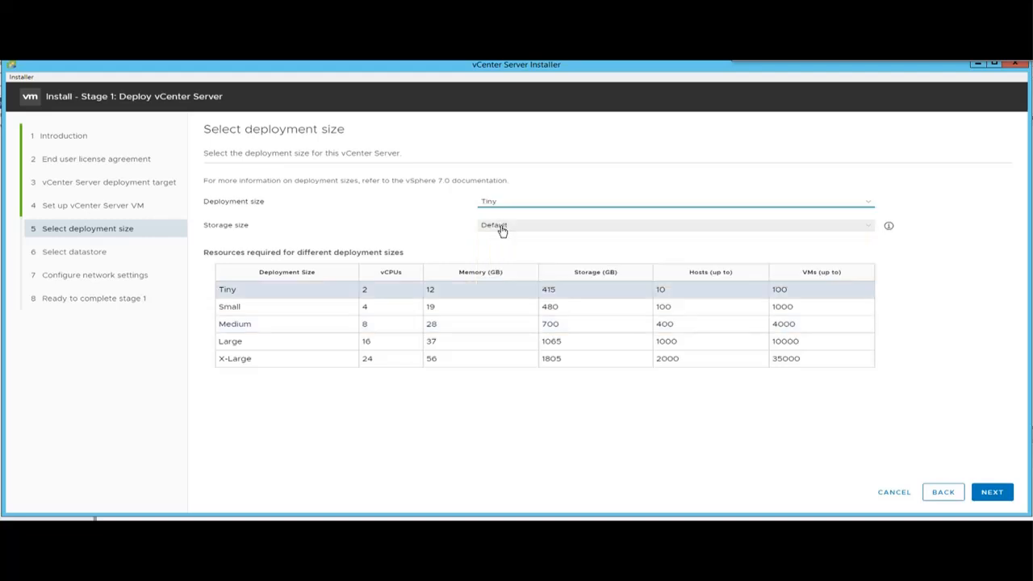
{"action": "left_click", "coordinate": [496, 202]}
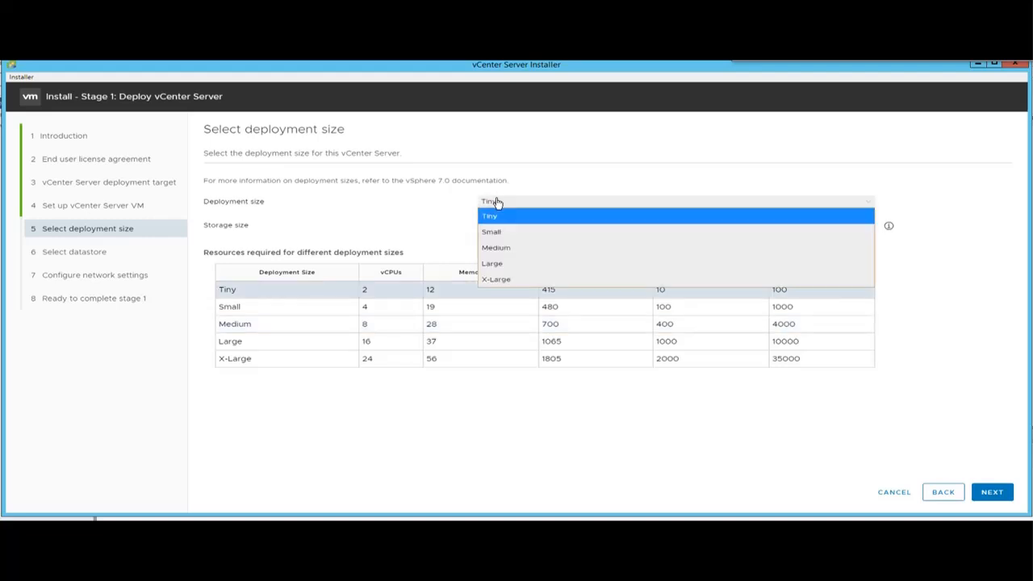
{"action": "left_click", "coordinate": [494, 248]}
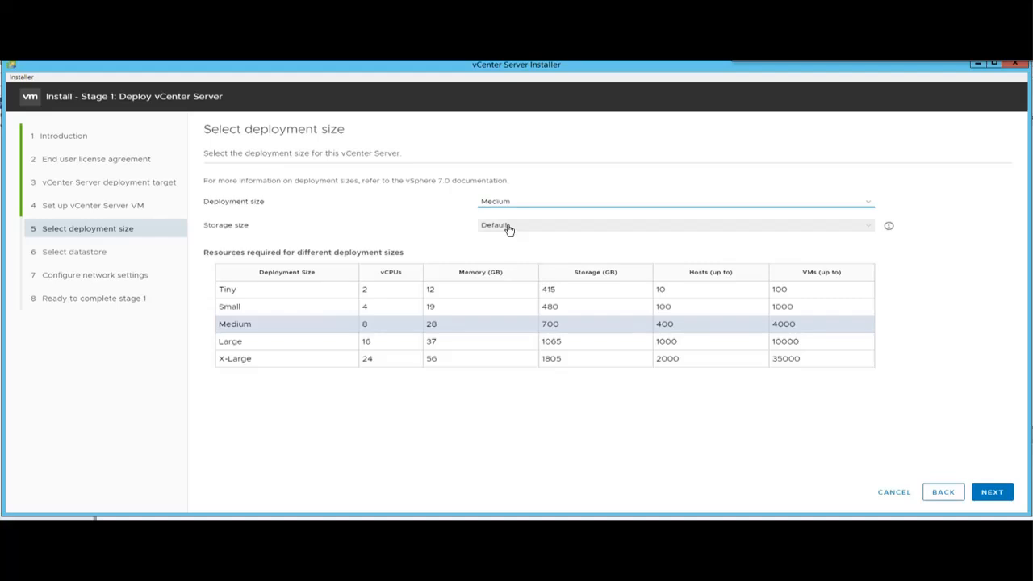
{"action": "left_click", "coordinate": [509, 227]}
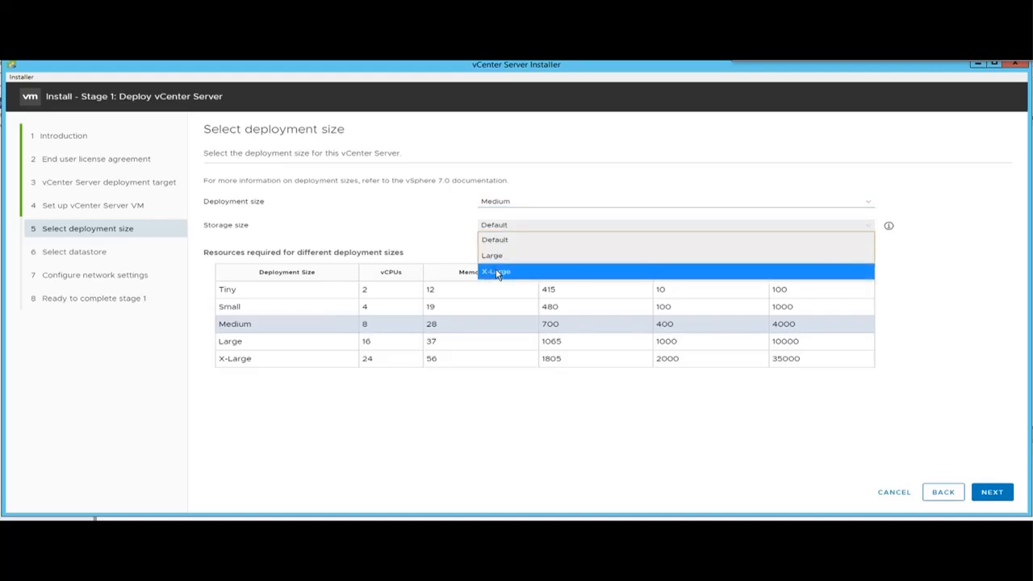
Compare Large and X-Large storage sizes, then set the storage size back to Default.
{"action": "left_click", "coordinate": [495, 273]}
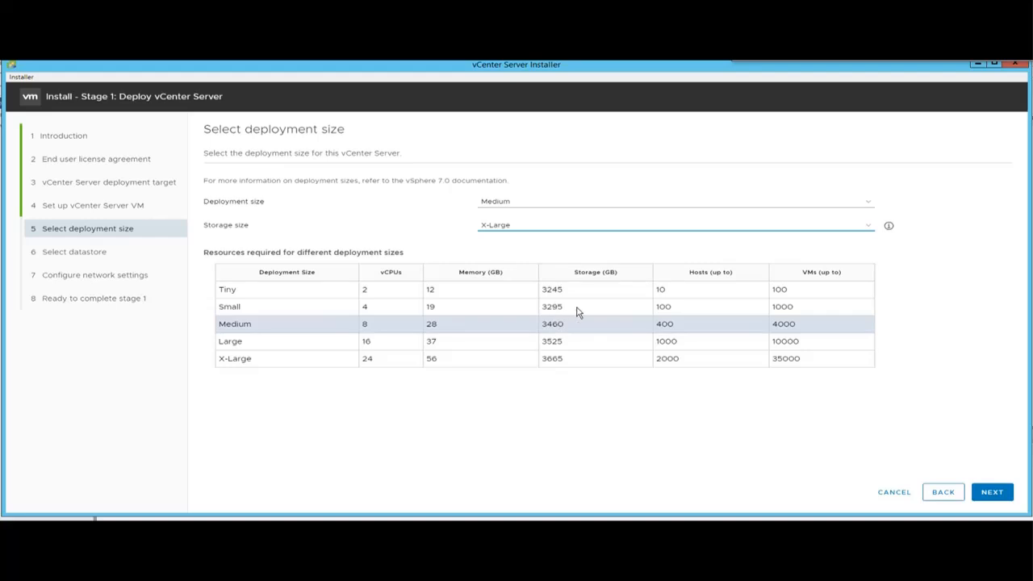
{"action": "left_click", "coordinate": [507, 226]}
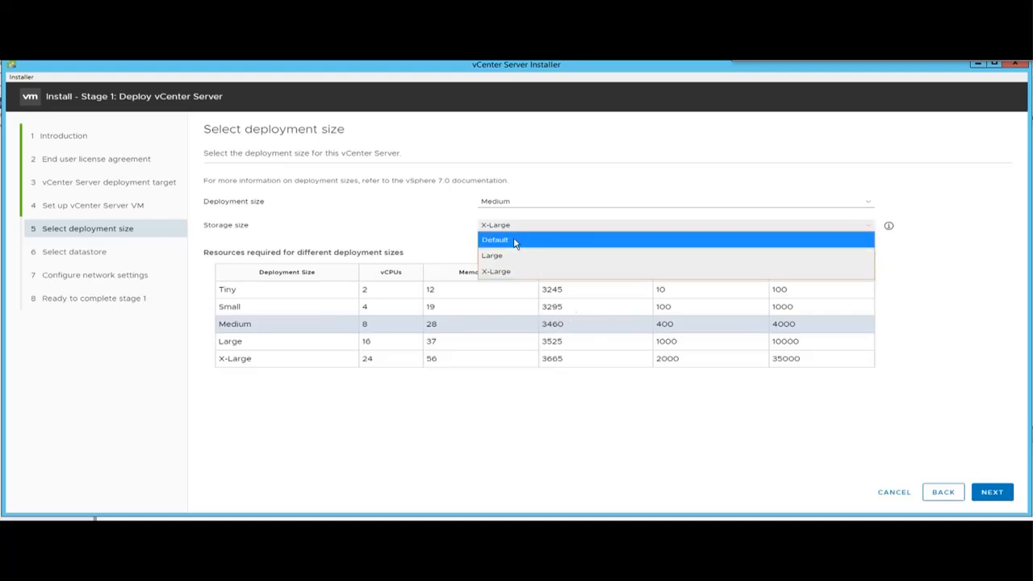
{"action": "left_click", "coordinate": [513, 240]}
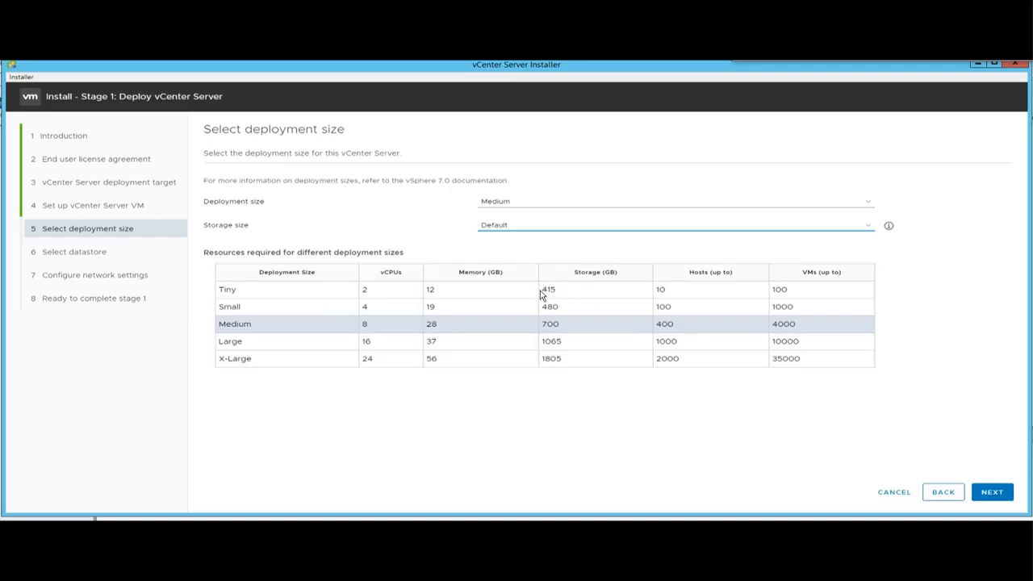
{"action": "left_click", "coordinate": [505, 225]}
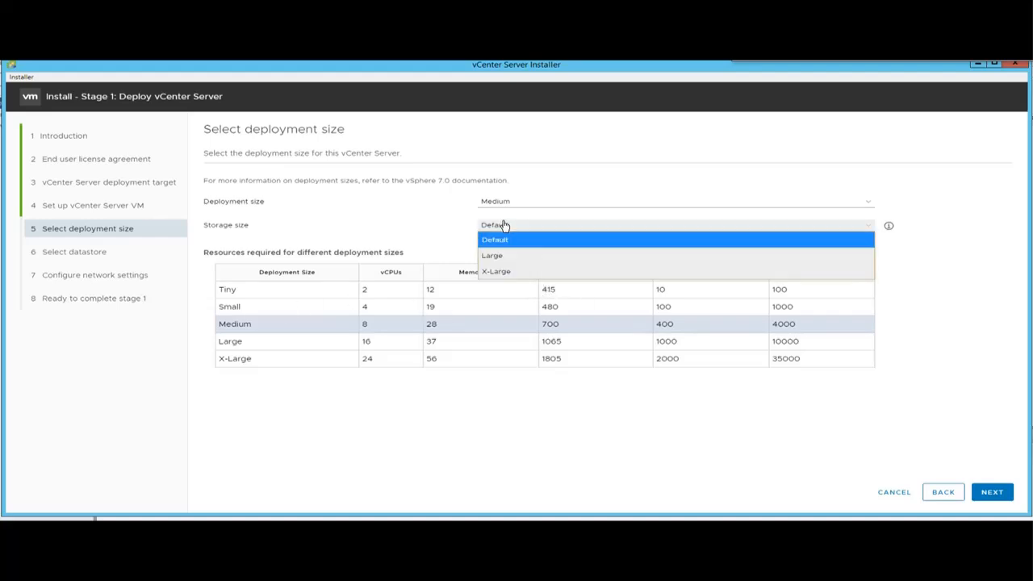
{"action": "left_click", "coordinate": [505, 255]}
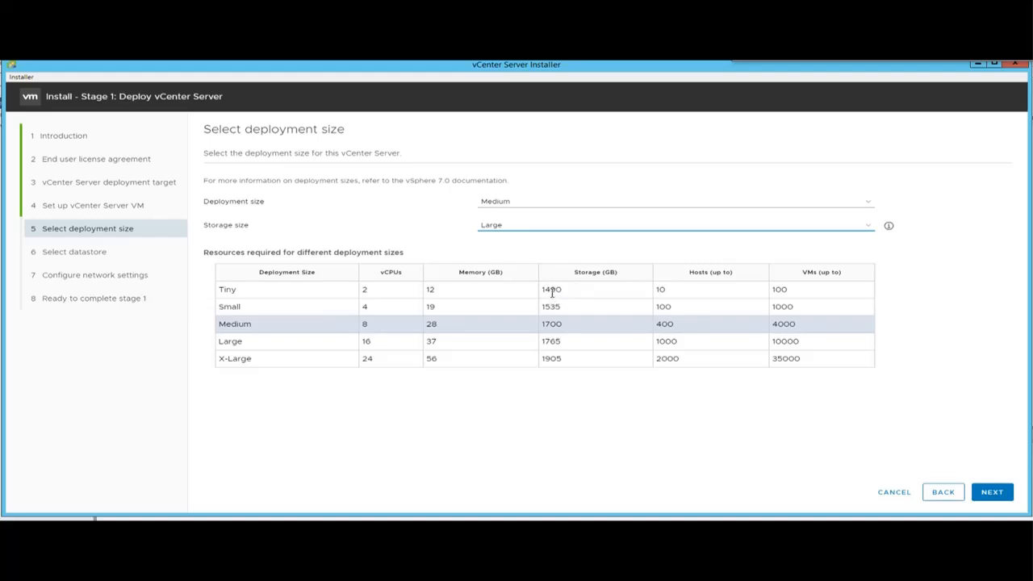
{"action": "left_click", "coordinate": [498, 226]}
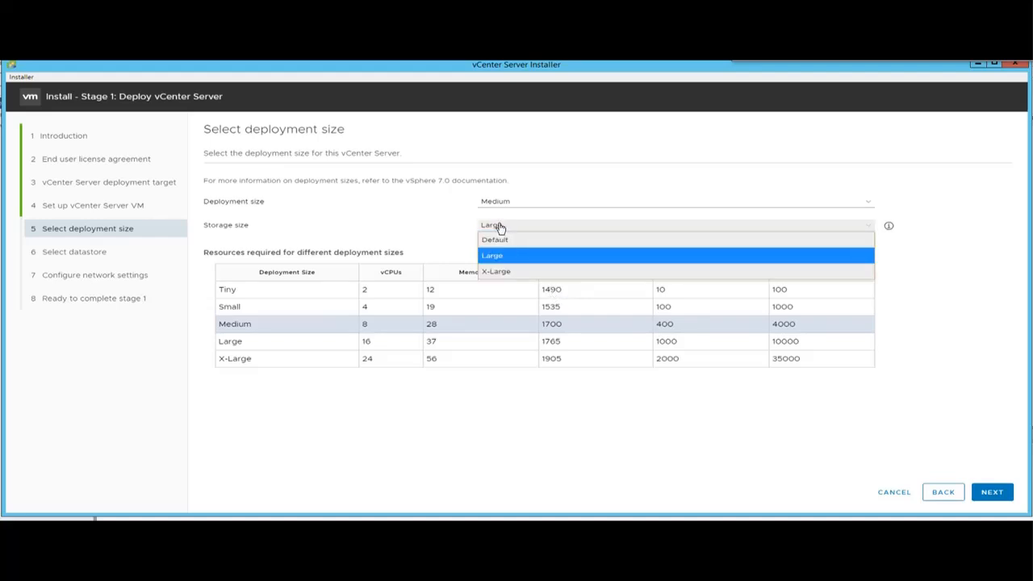
{"action": "left_click", "coordinate": [500, 271]}
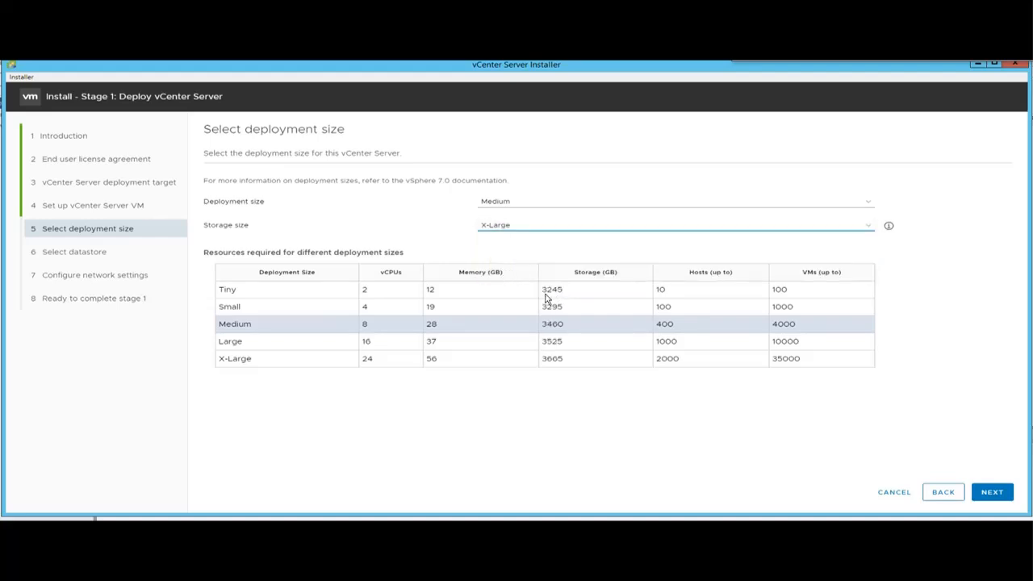
{"action": "left_click", "coordinate": [505, 225]}
{"action": "left_click", "coordinate": [513, 242]}
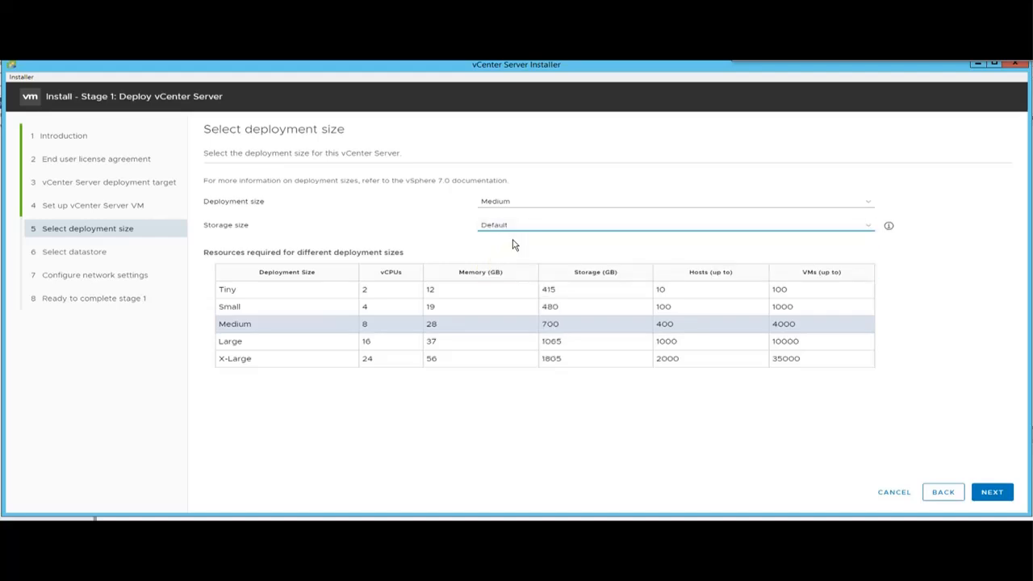
Choose the Tiny deployment size and continue to the datastore step.
{"action": "left_click", "coordinate": [492, 204]}
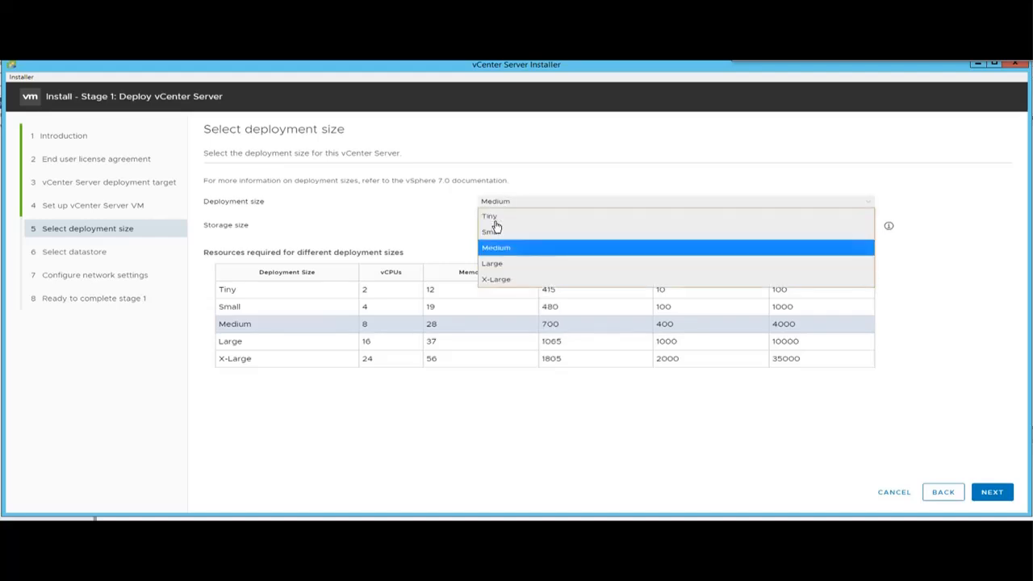
{"action": "left_click", "coordinate": [497, 217]}
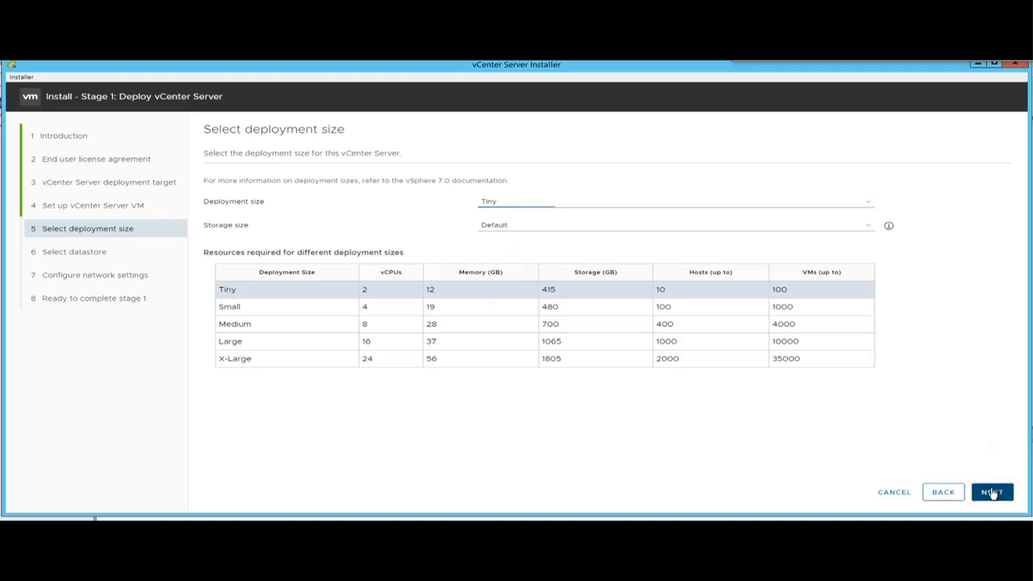
{"action": "left_click", "coordinate": [992, 492]}
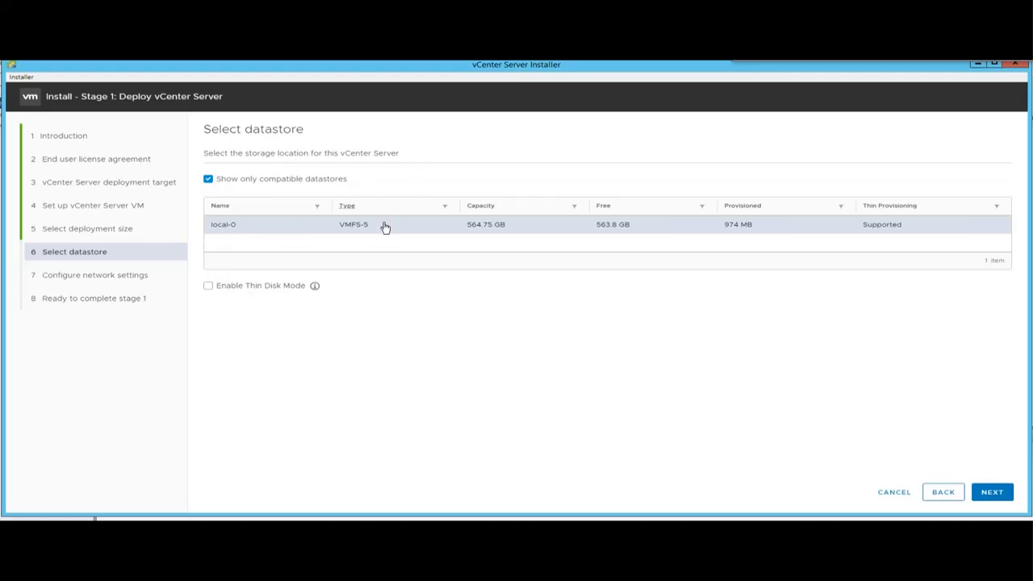
Leave thin disk mode off and continue to the network settings.
{"action": "left_click", "coordinate": [207, 288]}
{"action": "left_click", "coordinate": [207, 287]}
{"action": "left_click", "coordinate": [991, 494]}
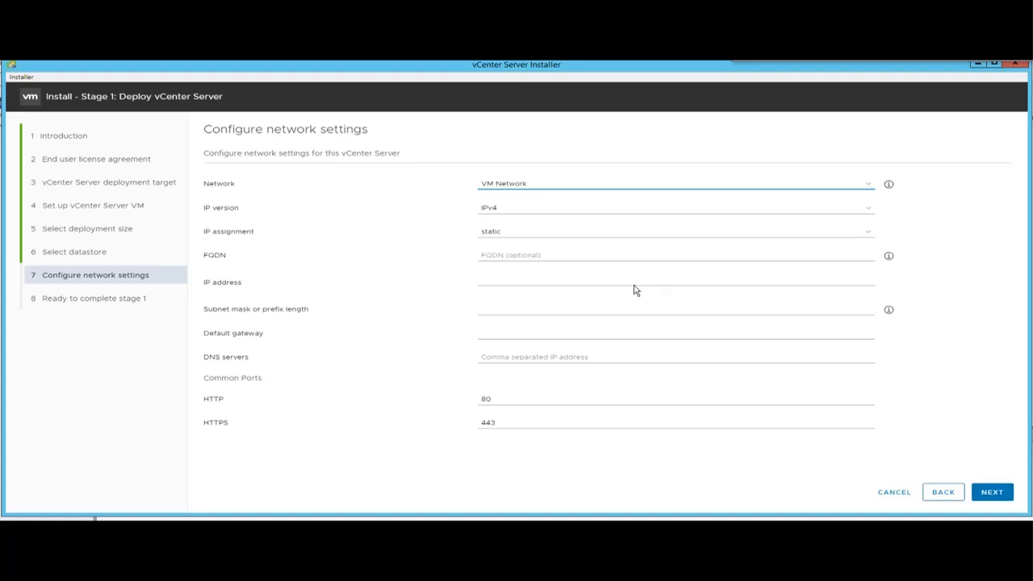
Keep VM Network, IPv4 and static IP assignment in the network dropdowns.
{"action": "left_click", "coordinate": [519, 192]}
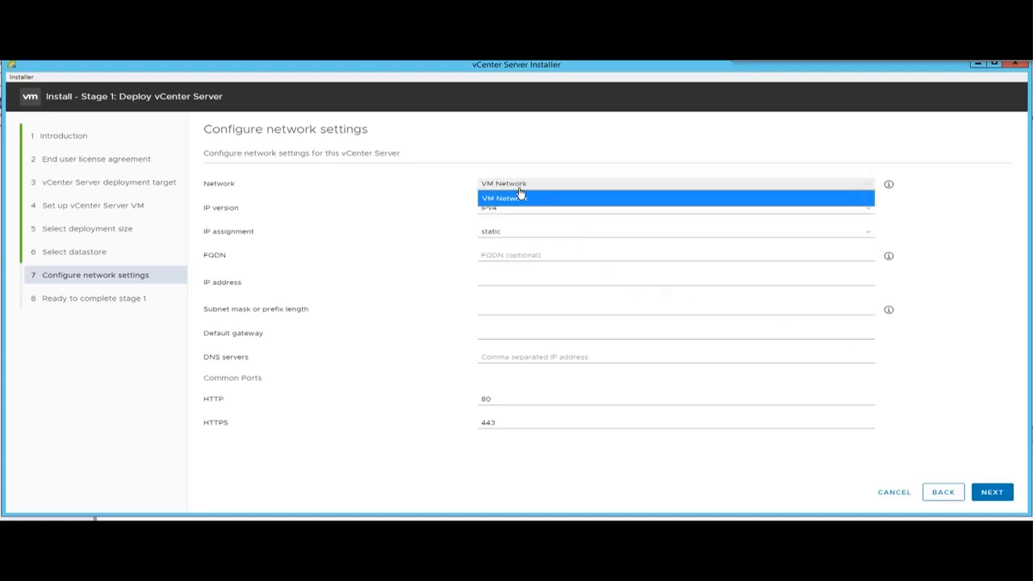
{"action": "left_click", "coordinate": [517, 199]}
{"action": "left_click", "coordinate": [508, 208]}
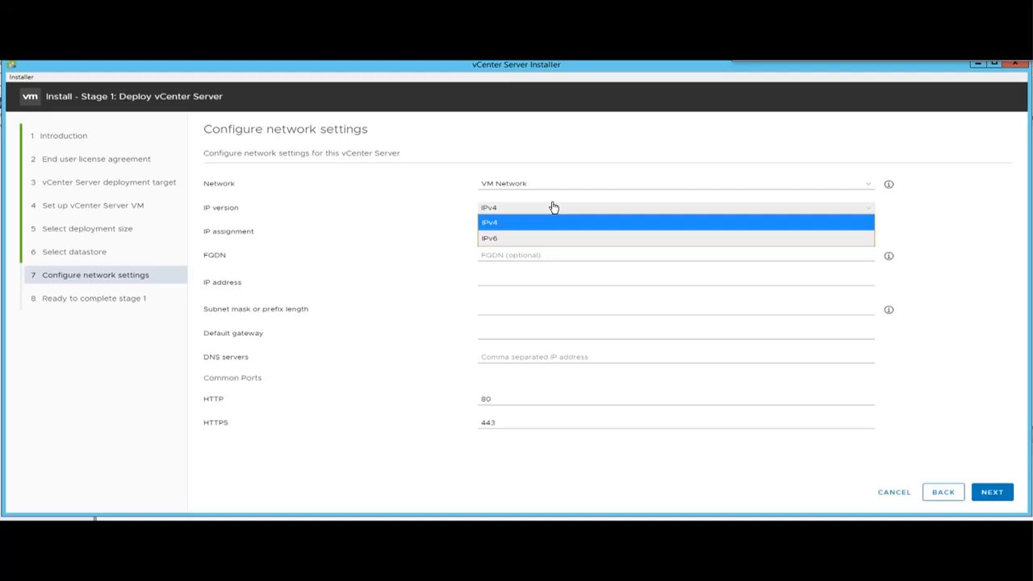
{"action": "left_click", "coordinate": [507, 221]}
{"action": "left_click", "coordinate": [509, 231]}
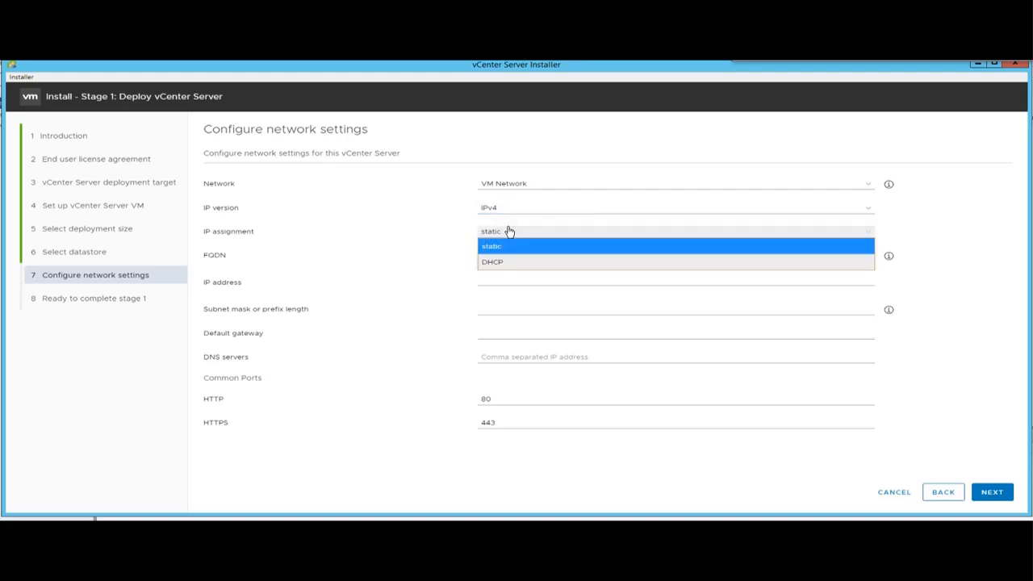
{"action": "left_click", "coordinate": [428, 237]}
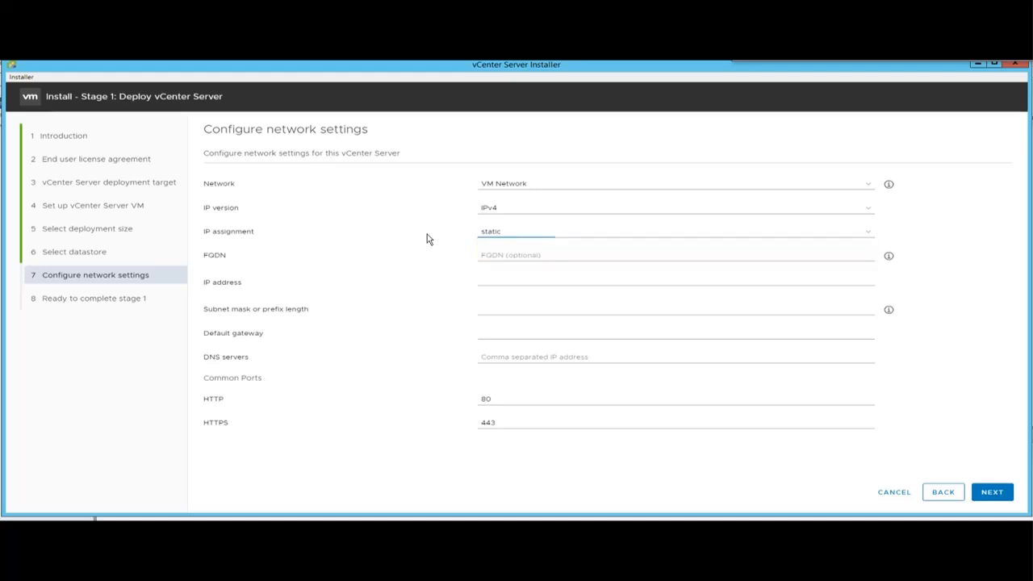
Step through the FQDN, IP address, subnet mask, gateway and DNS server fields.
{"action": "left_click", "coordinate": [496, 255]}
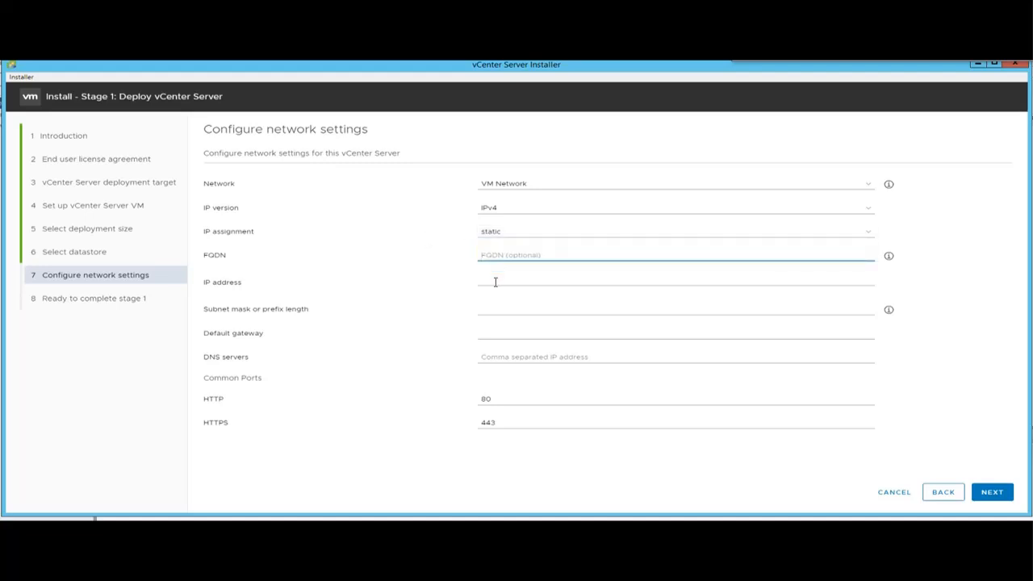
{"action": "left_click", "coordinate": [495, 281]}
{"action": "left_click", "coordinate": [490, 313]}
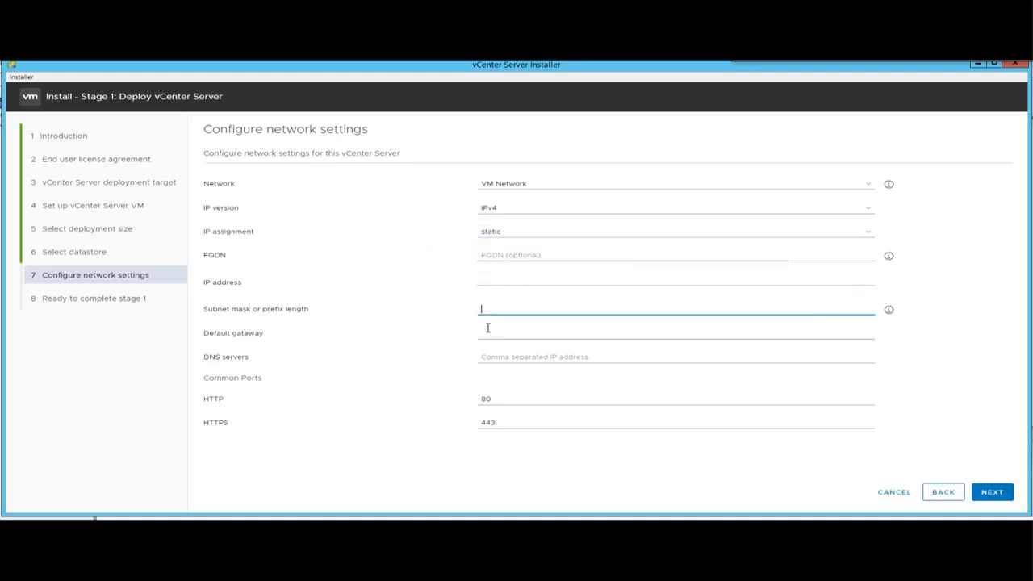
{"action": "left_click", "coordinate": [492, 336]}
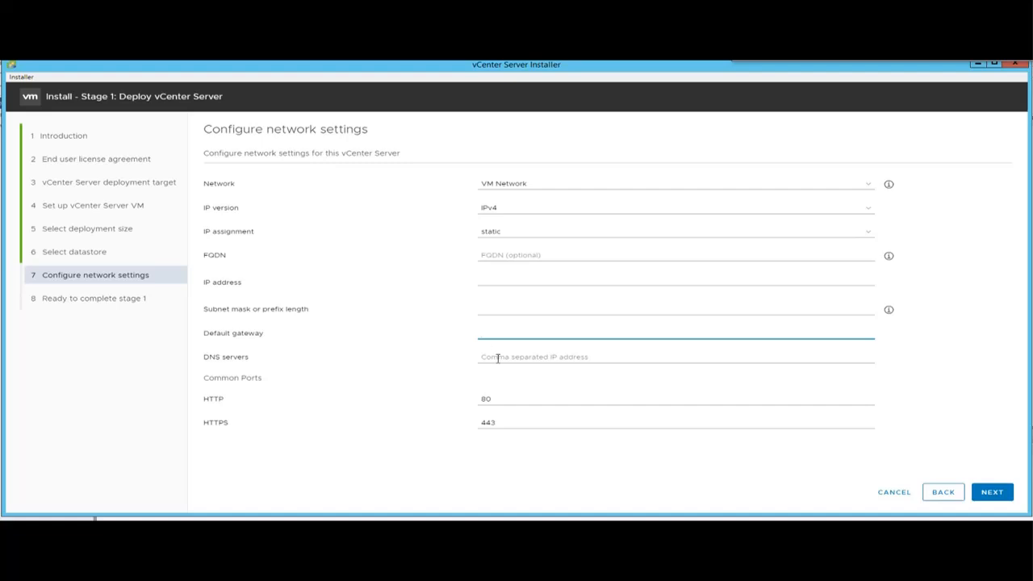
{"action": "key", "text": "Tab"}
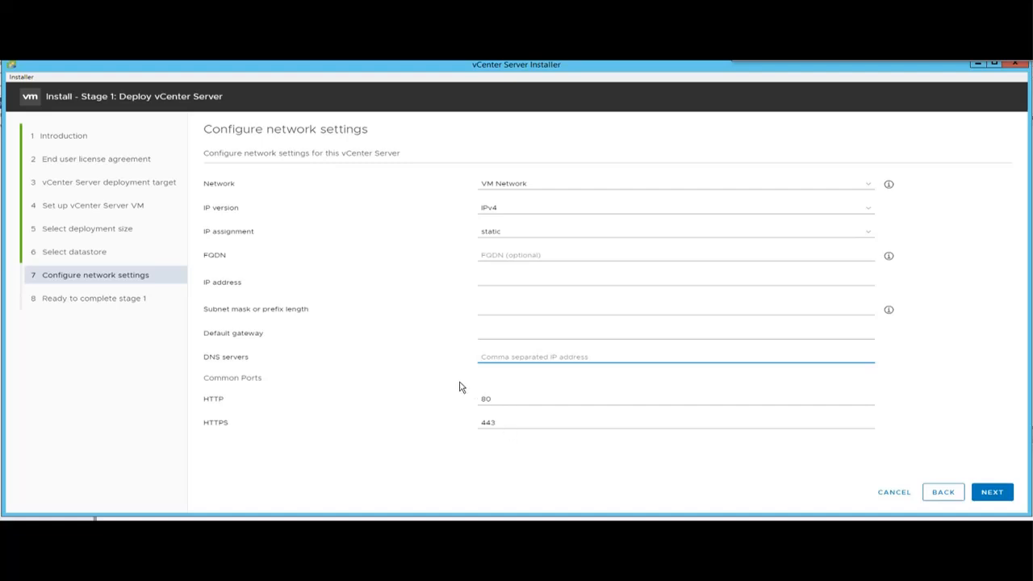
Set the HTTP port to 80, keeping the HTTPS port at 443.
{"action": "left_click", "coordinate": [506, 399]}
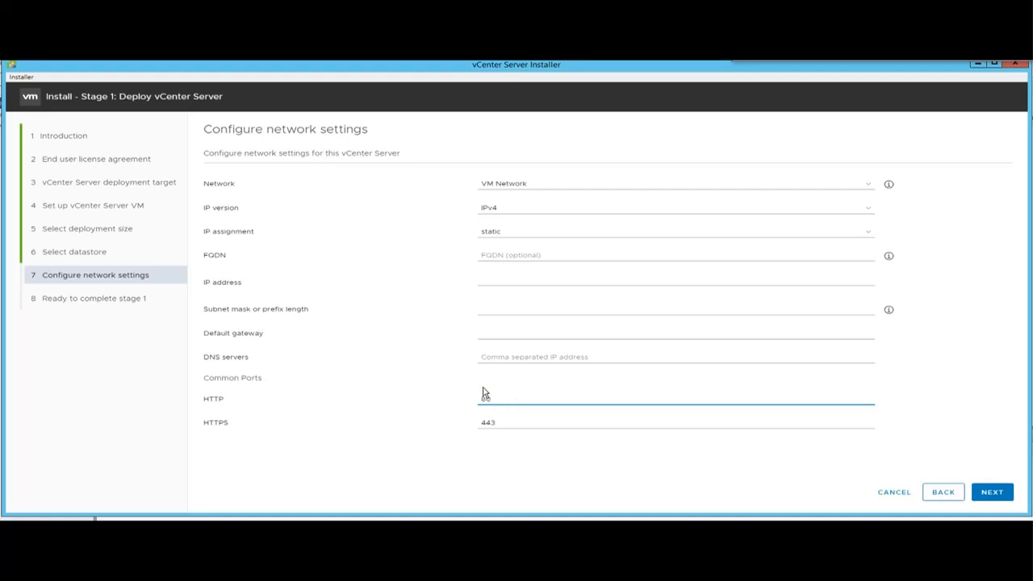
{"action": "key", "text": "BackSpace"}
{"action": "key", "text": "BackSpace"}
{"action": "type", "text": "80"}
{"action": "key", "text": "Tab"}
{"action": "key", "text": "End"}
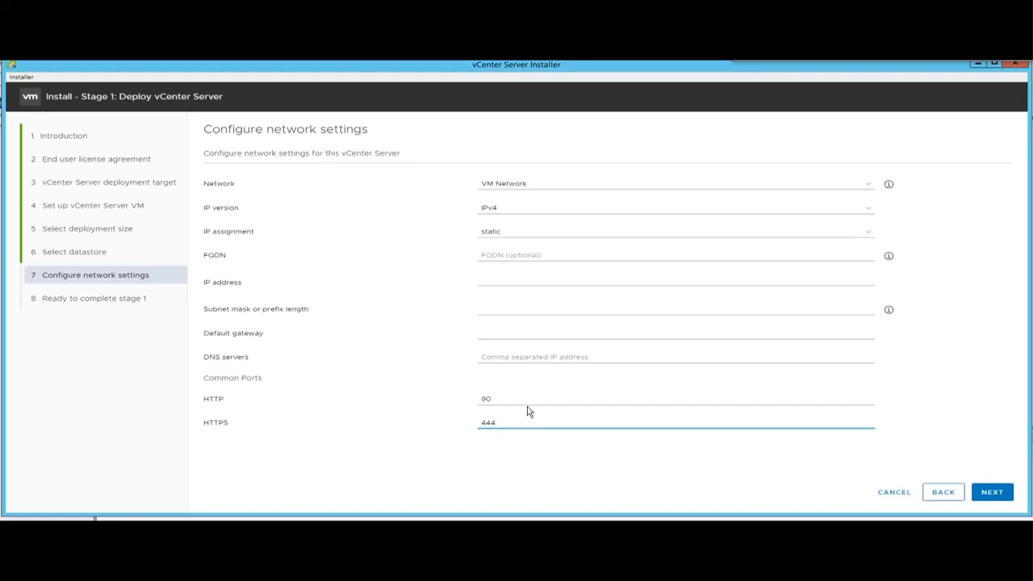
{"action": "left_click", "coordinate": [502, 396]}
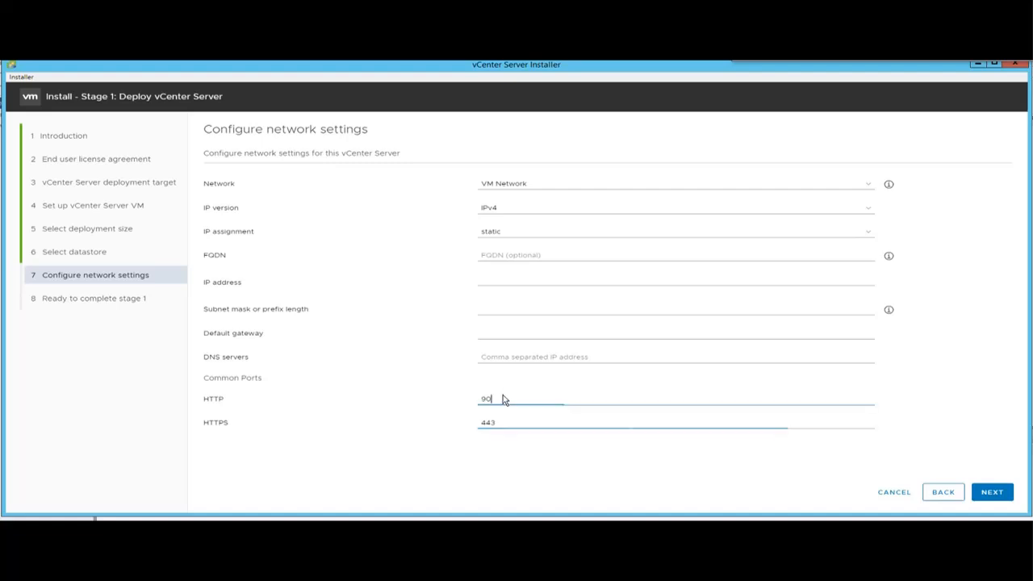
{"action": "key", "text": "BackSpace"}
{"action": "key", "text": "BackSpace"}
{"action": "type", "text": "80"}
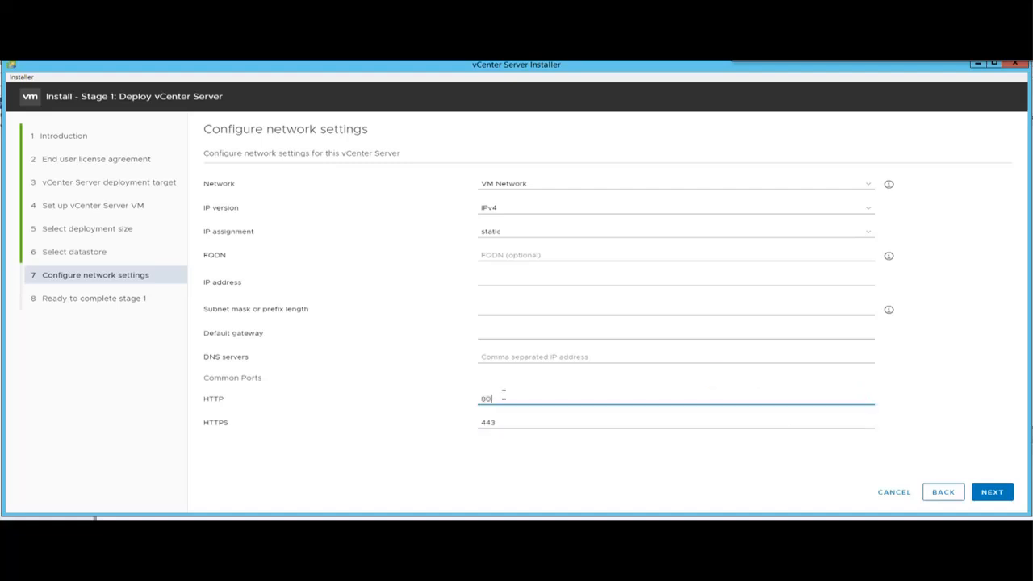
Revisit the FQDN and IP address fields, then continue to the Stage 1 summary.
{"action": "left_click", "coordinate": [490, 258]}
{"action": "left_click", "coordinate": [521, 282]}
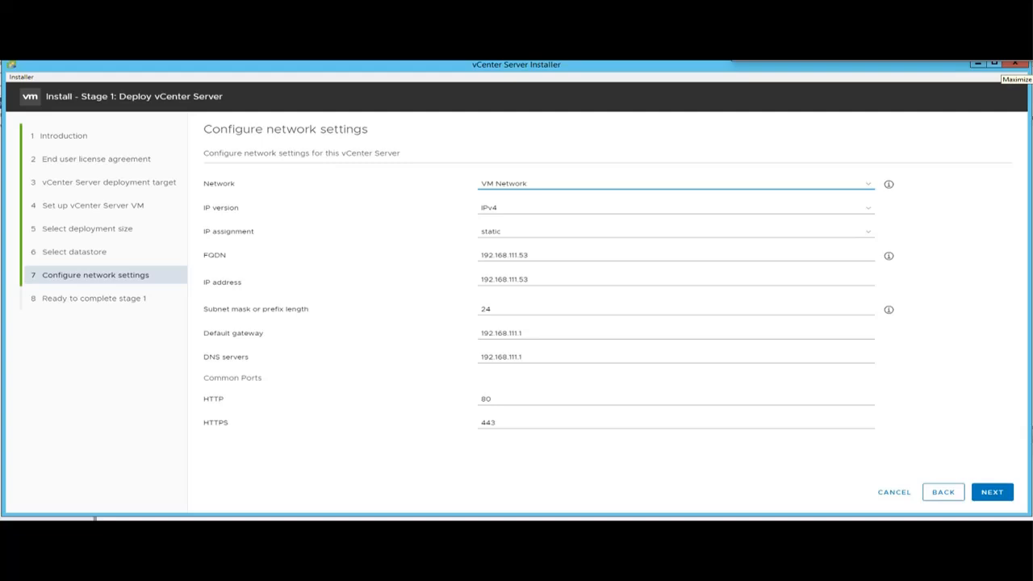
{"action": "left_click", "coordinate": [991, 493]}
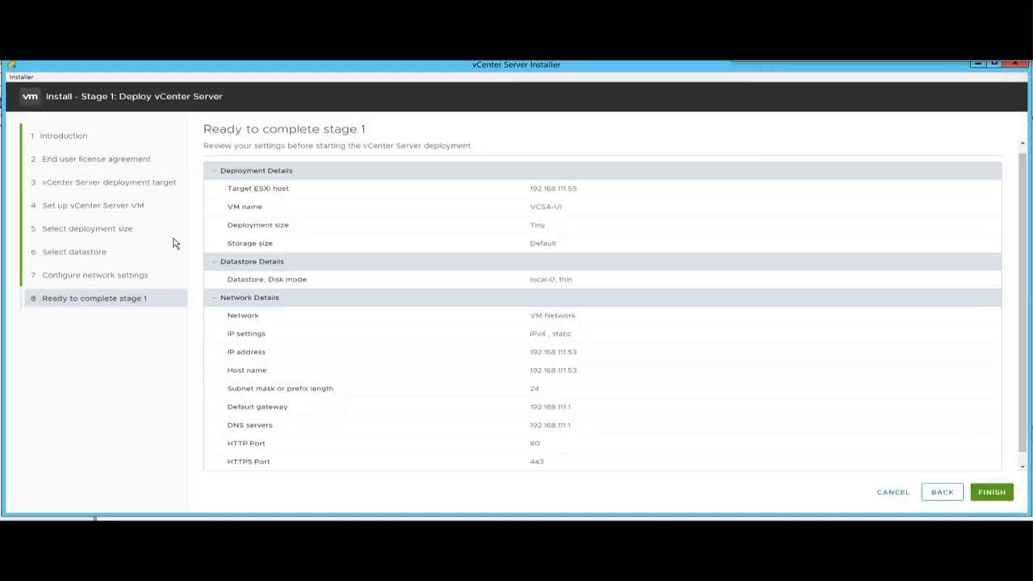
Finish the Ready to complete page to deploy vCenter Server stage 1 and await success.
{"action": "left_click", "coordinate": [991, 491]}
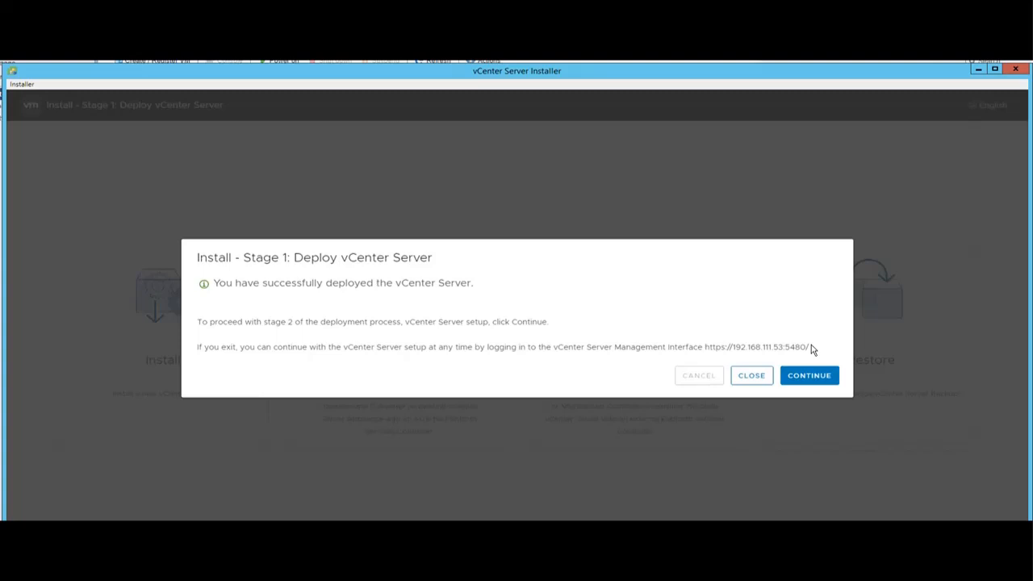
Continue from the stage 1 success dialog through the Stage 2 Introduction page.
{"action": "left_click_drag", "start_coordinate": [812, 348], "coordinate": [710, 342]}
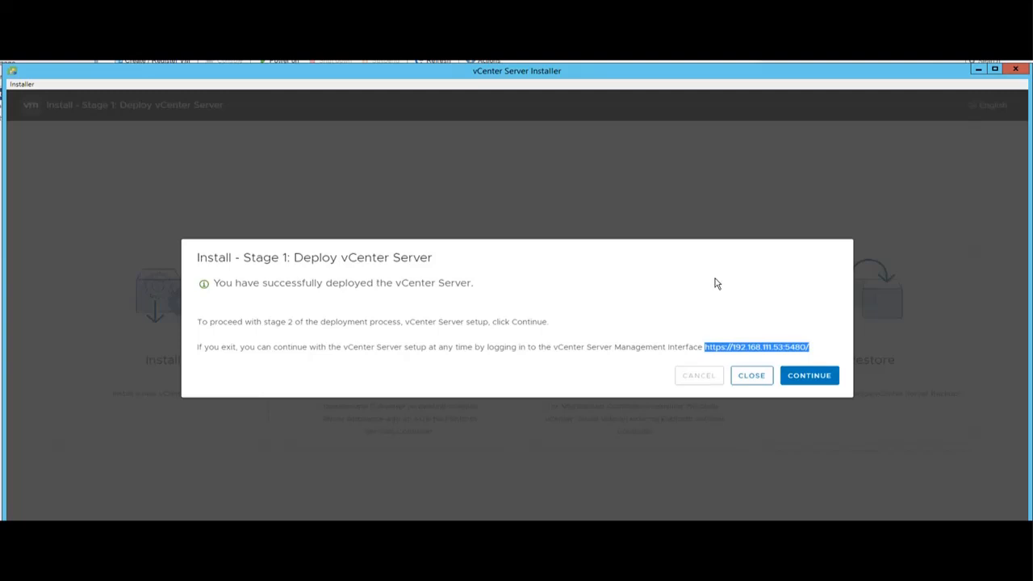
{"action": "left_click", "coordinate": [813, 376]}
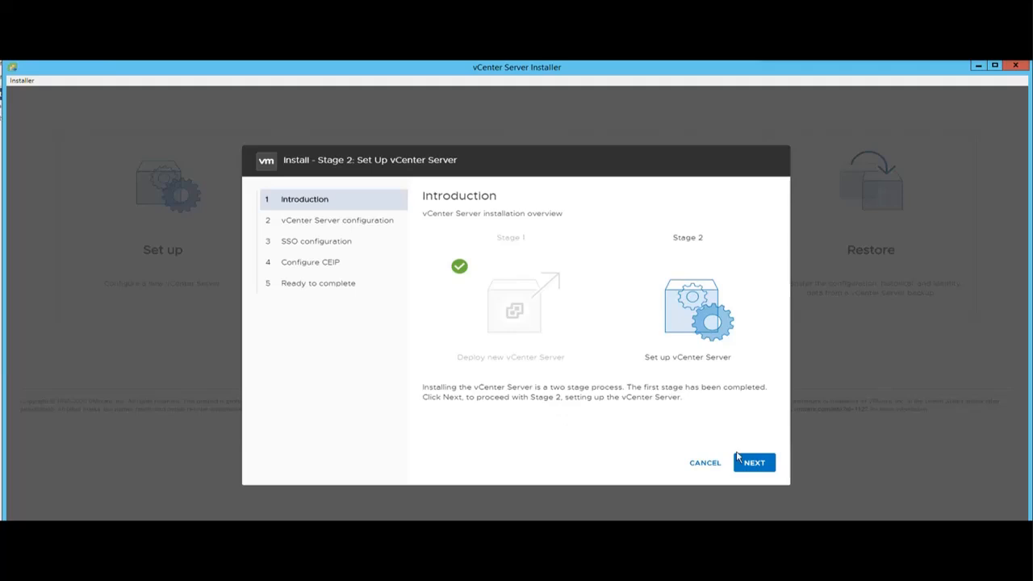
{"action": "left_click", "coordinate": [749, 461]}
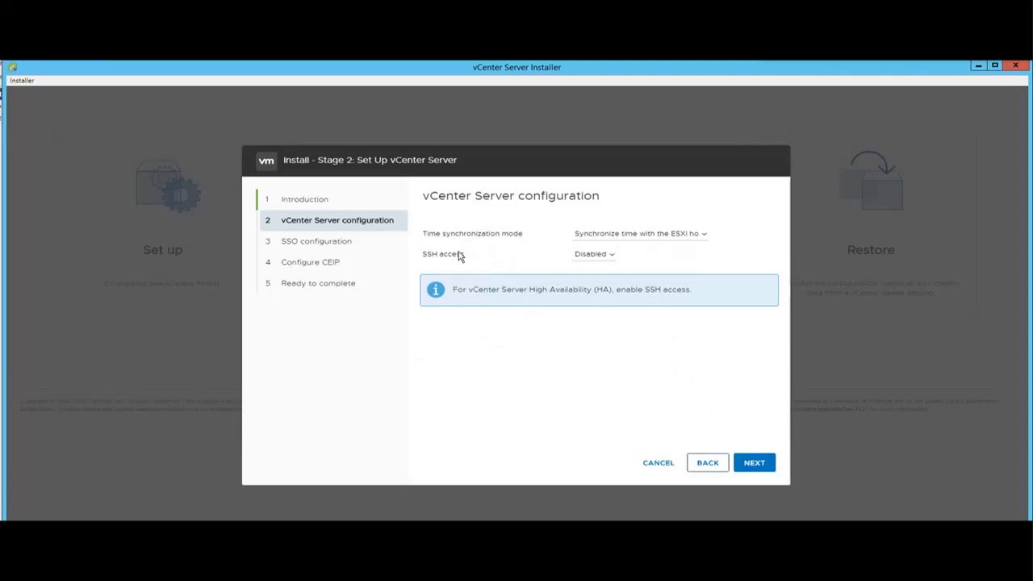
Set time synchronization to 'Synchronize time with the ESXi host' and SSH access to Enabled.
{"action": "left_click", "coordinate": [621, 235]}
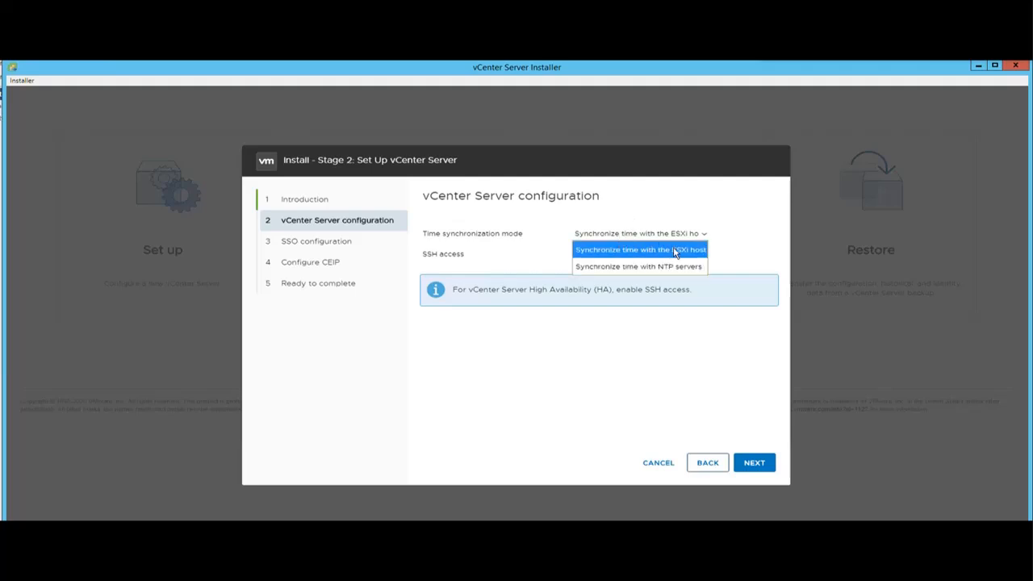
{"action": "left_click", "coordinate": [606, 268]}
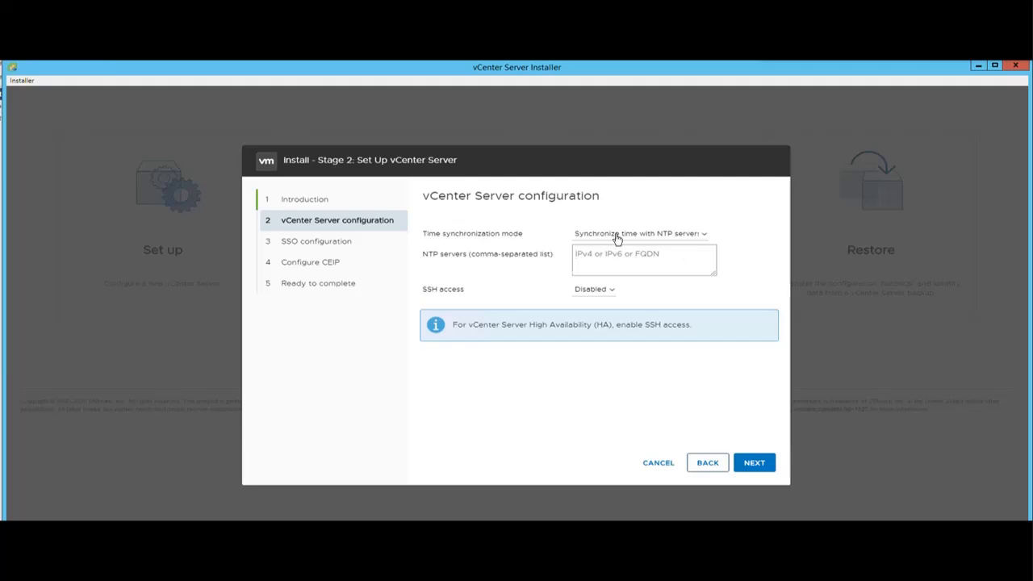
{"action": "left_click", "coordinate": [616, 236]}
{"action": "left_click", "coordinate": [608, 250]}
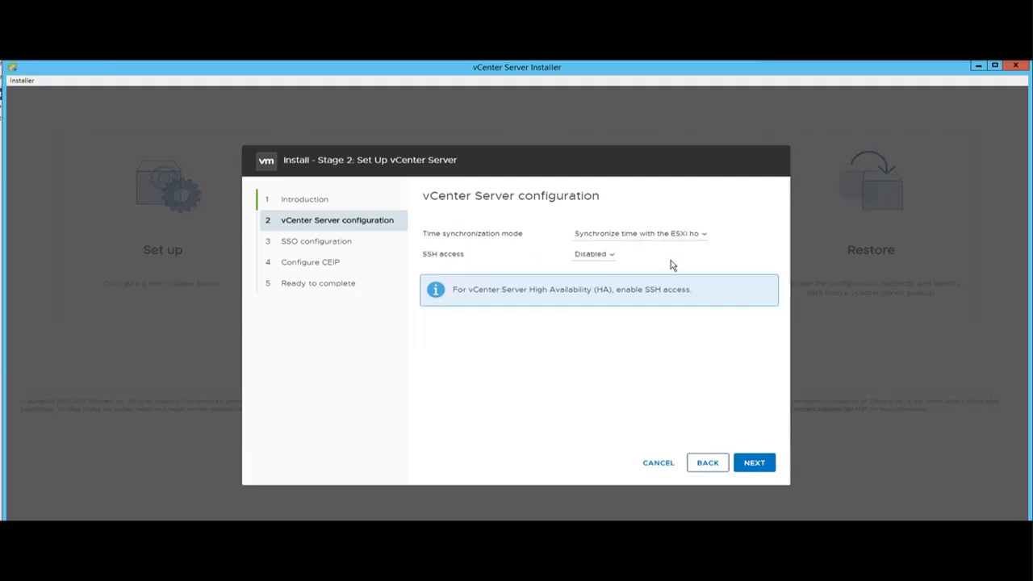
{"action": "left_click", "coordinate": [600, 257]}
{"action": "left_click", "coordinate": [590, 288]}
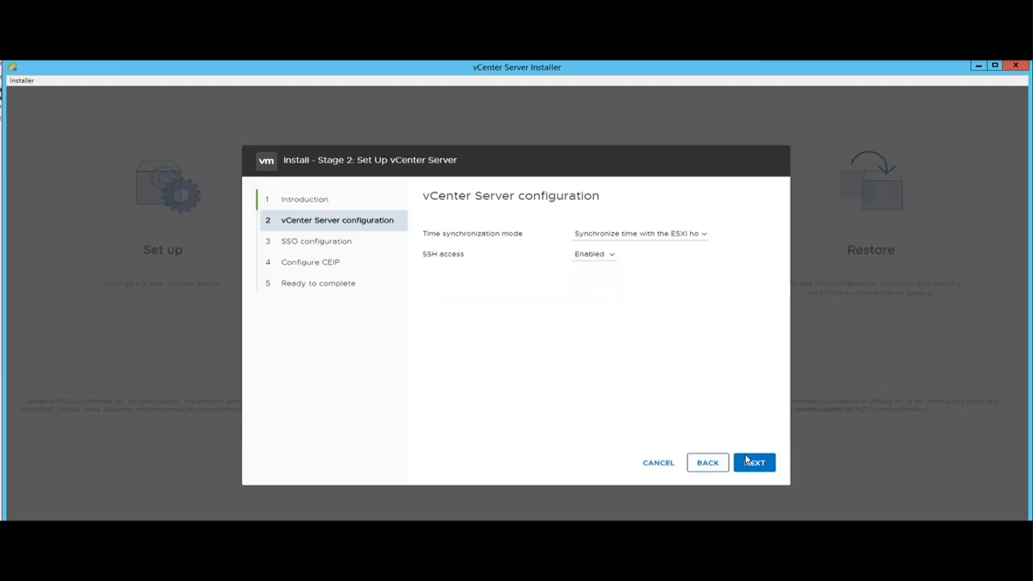
{"action": "left_click", "coordinate": [750, 463]}
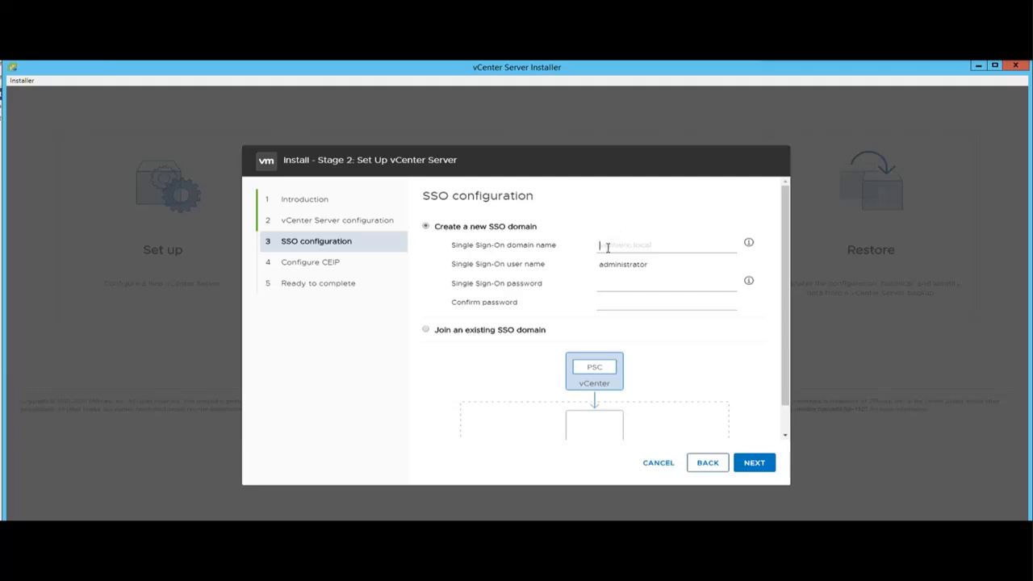
Choose 'Create a new SSO domain' named vsphere.local and save the SSO settings.
{"action": "left_click_drag", "start_coordinate": [558, 247], "coordinate": [506, 257]}
{"action": "left_click", "coordinate": [507, 255]}
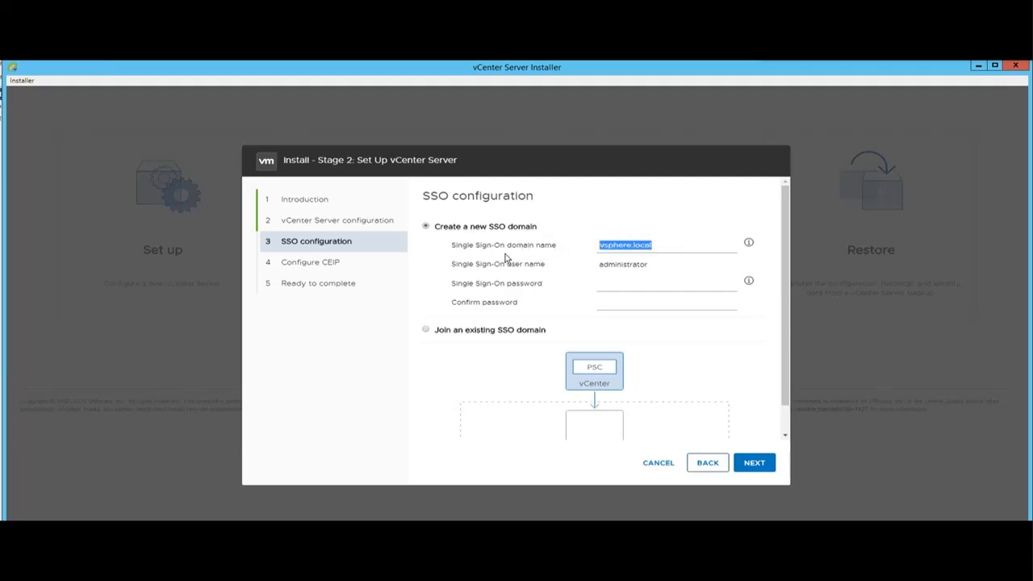
{"action": "key", "text": "BackSpace"}
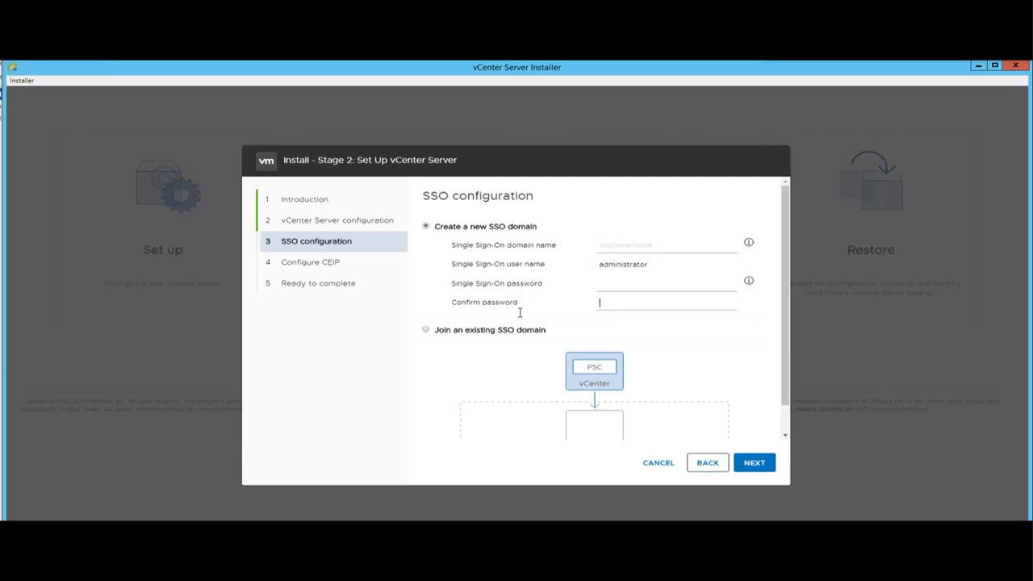
{"action": "left_click", "coordinate": [426, 330]}
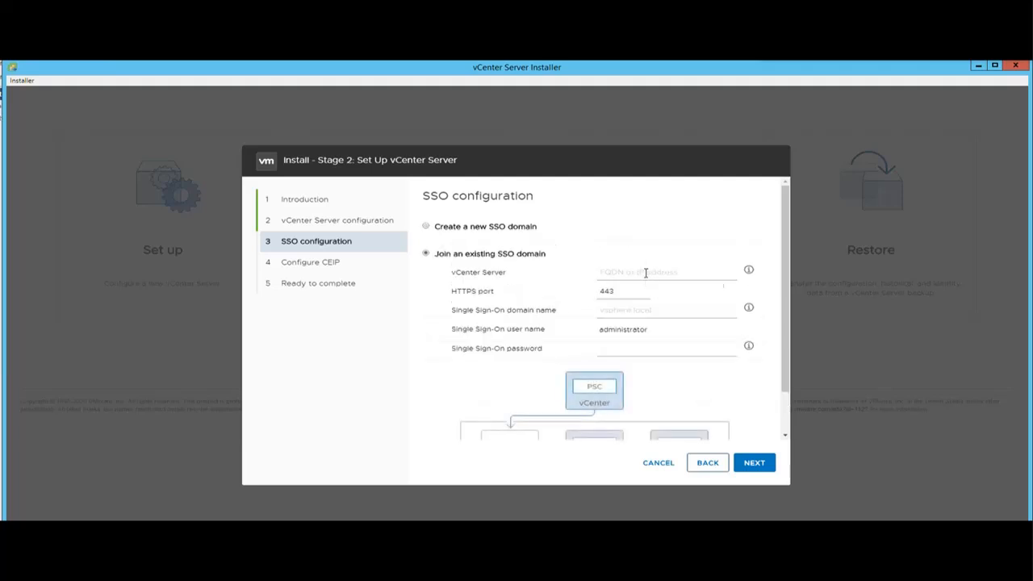
{"action": "left_click", "coordinate": [645, 272]}
{"action": "left_click", "coordinate": [612, 347]}
{"action": "left_click", "coordinate": [426, 228]}
{"action": "left_click", "coordinate": [606, 245]}
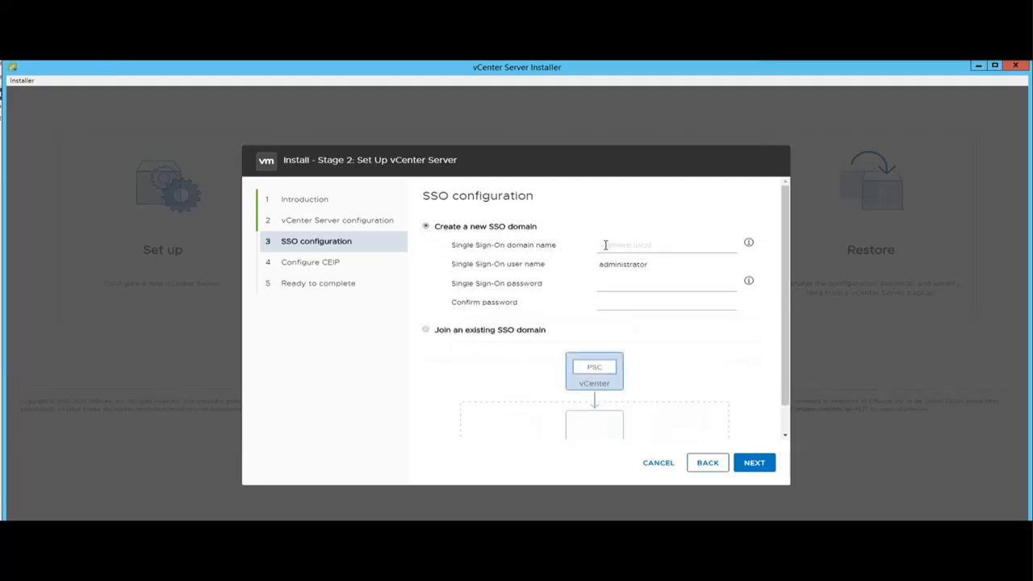
{"action": "type", "text": "vsphere.local"}
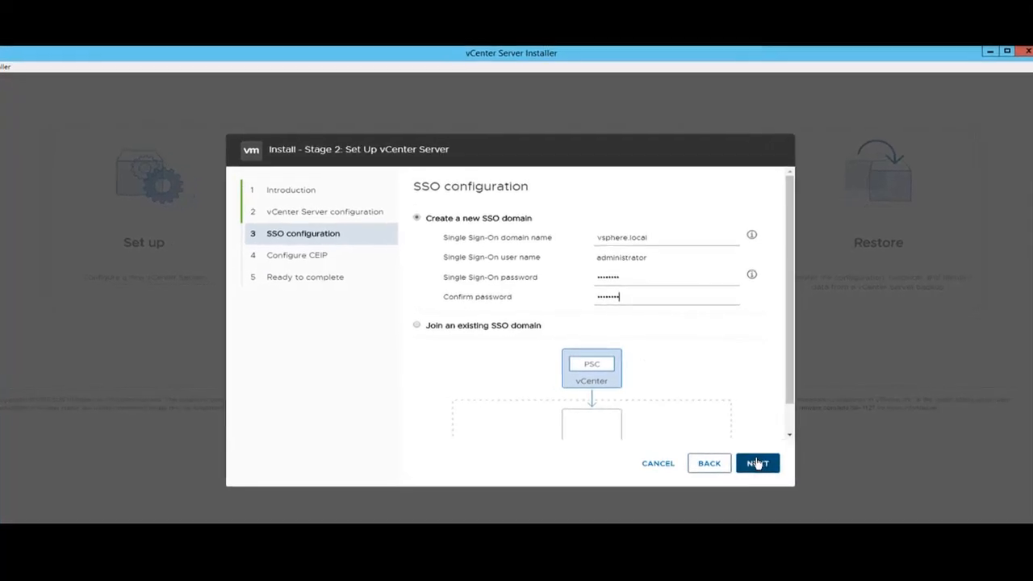
{"action": "left_click", "coordinate": [757, 464]}
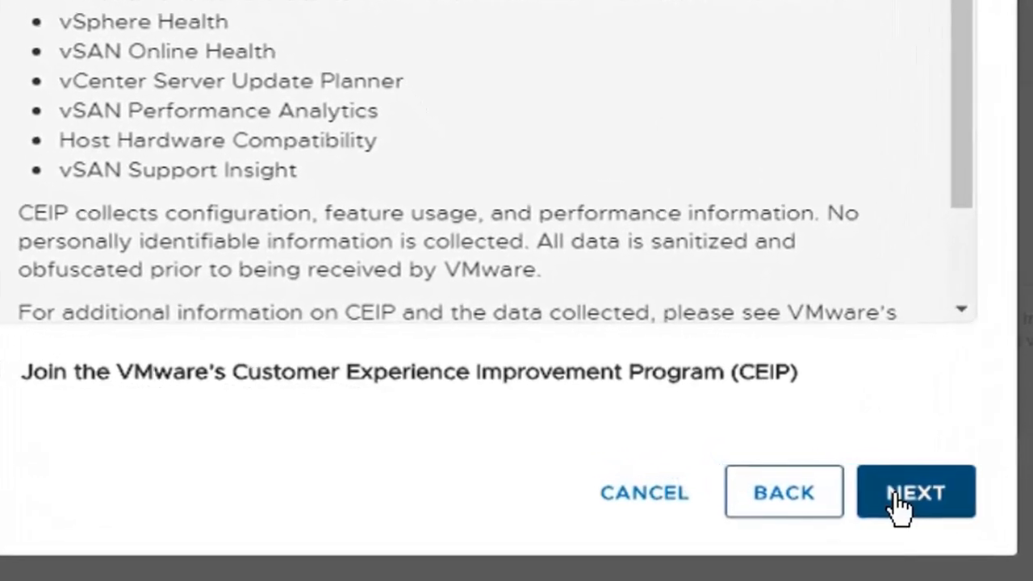
Keep the default CEIP choice and review the stage 2 summary before completion.
{"action": "left_click", "coordinate": [878, 497]}
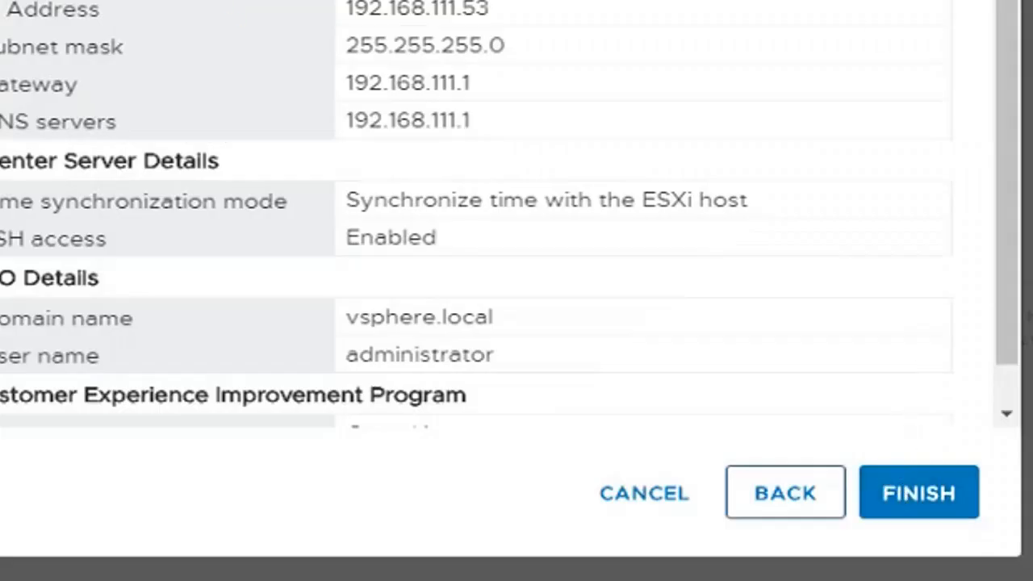
{"action": "scroll", "coordinate": [484, 242], "scroll_direction": "down", "scroll_amount": 1}
{"action": "scroll", "coordinate": [484, 210], "scroll_direction": "up", "scroll_amount": 1}
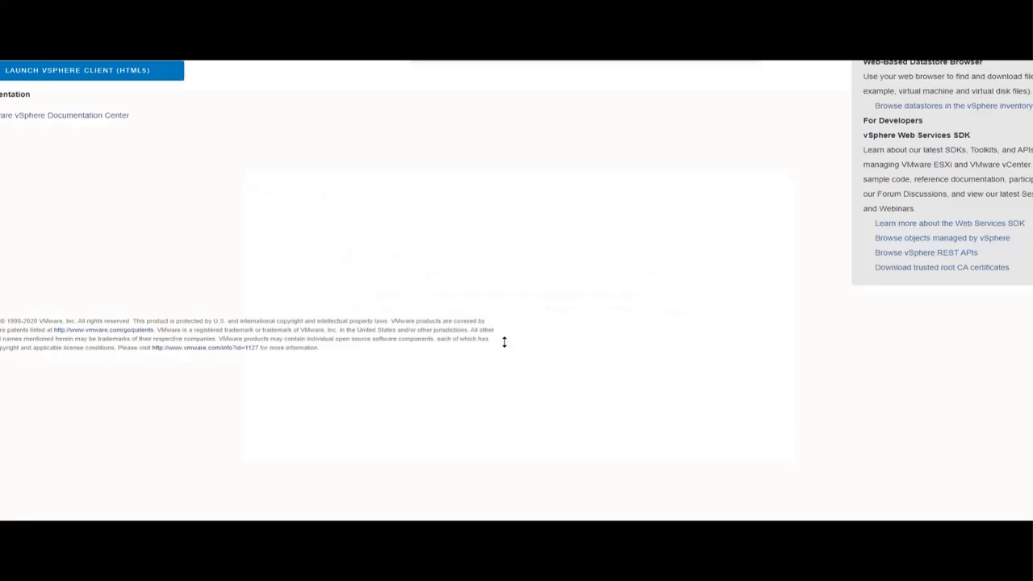
Launch the vSphere Client (HTML5) from the getting-started page.
{"action": "left_click", "coordinate": [144, 75]}
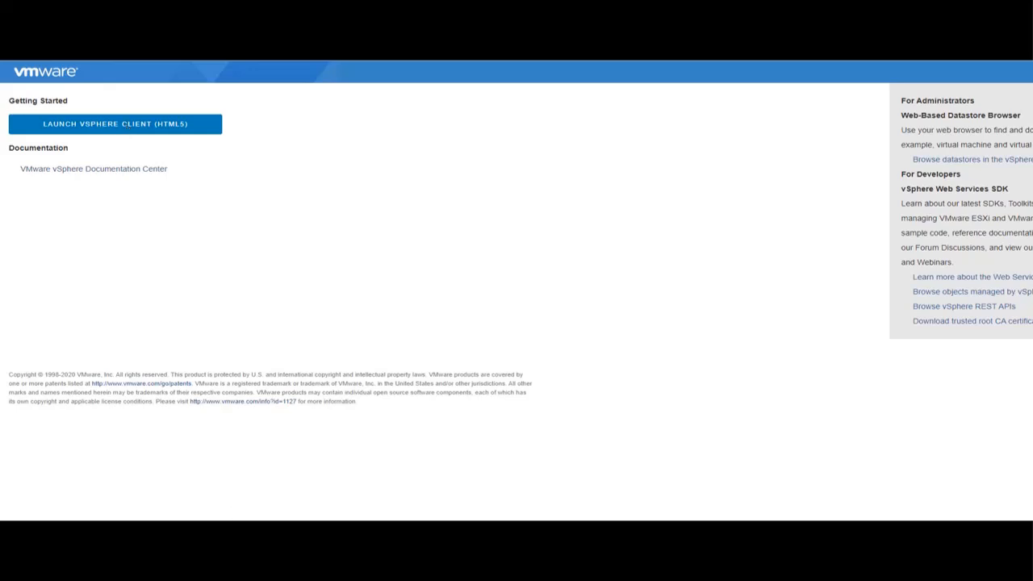
{"action": "left_click", "coordinate": [171, 129]}
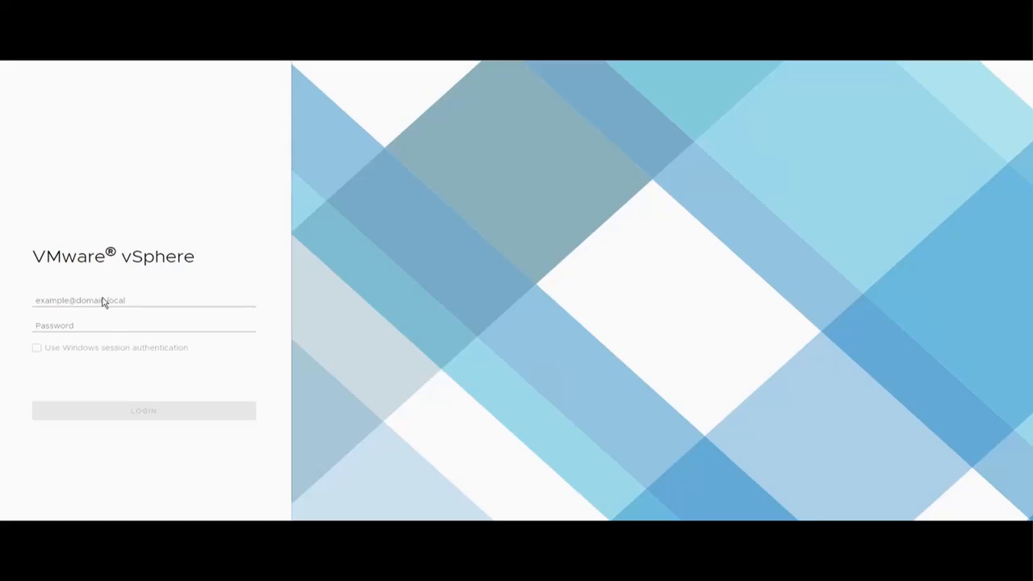
{"action": "left_click", "coordinate": [101, 297]}
{"action": "type", "text": "ad"}
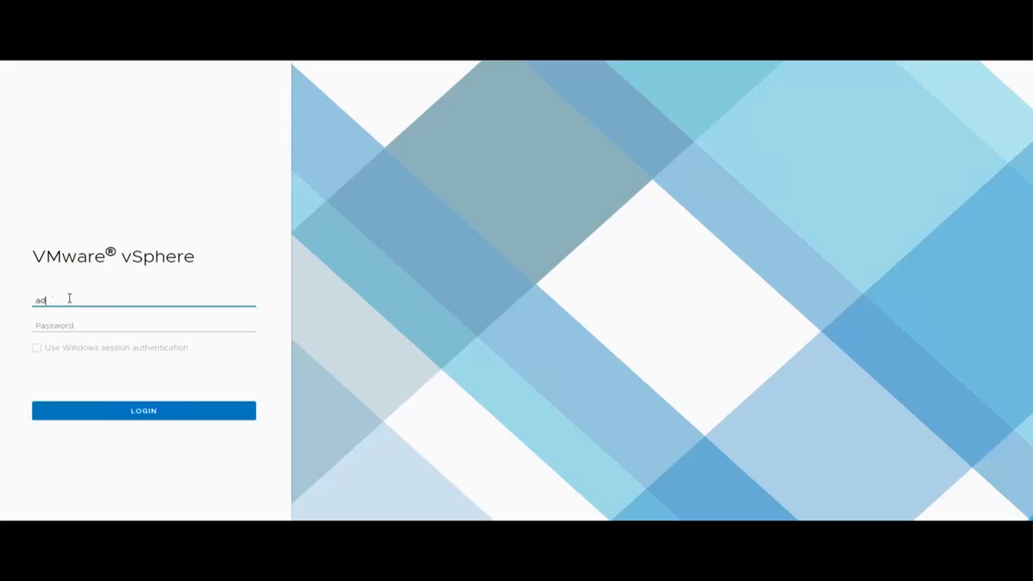
{"action": "type", "text": "ministrator@vsphere.local"}
{"action": "key", "text": "Tab"}
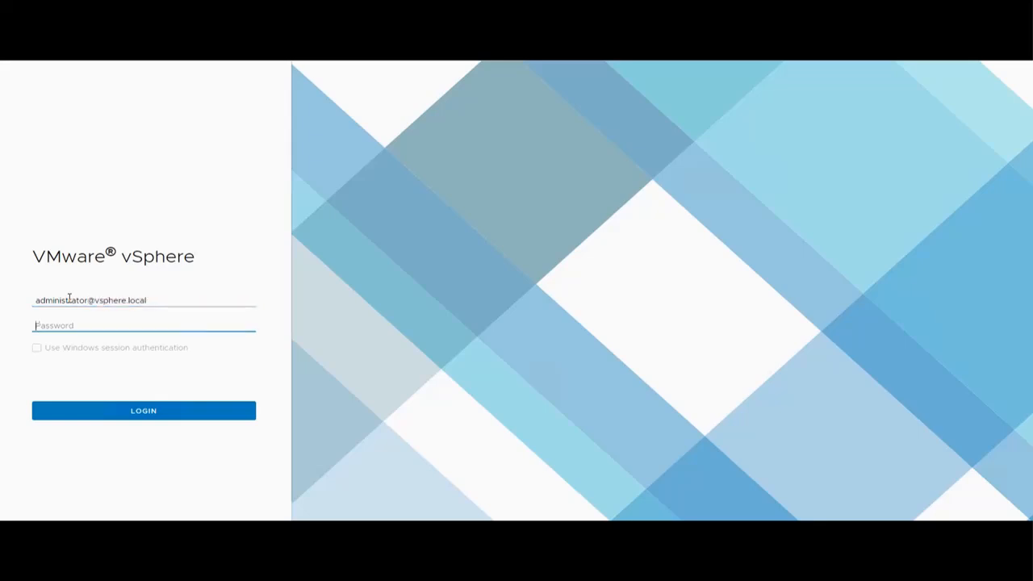
{"action": "type", "text": "••••••••"}
{"action": "key", "text": "Return"}
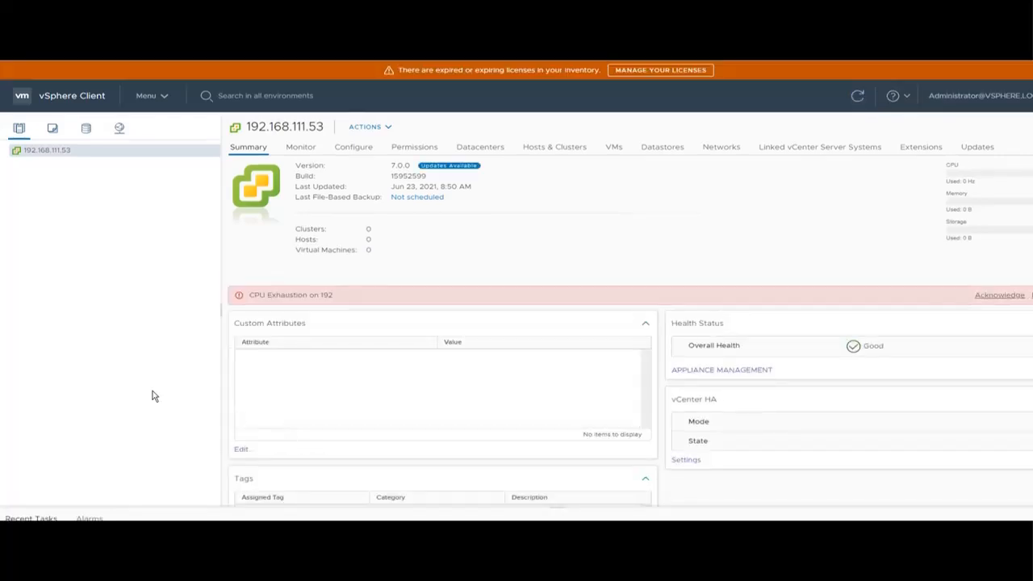
Add a datacenter named 'Datacenter' under vCenter 192.168.111.53, then start a New Cluster in it.
{"action": "right_click", "coordinate": [38, 155]}
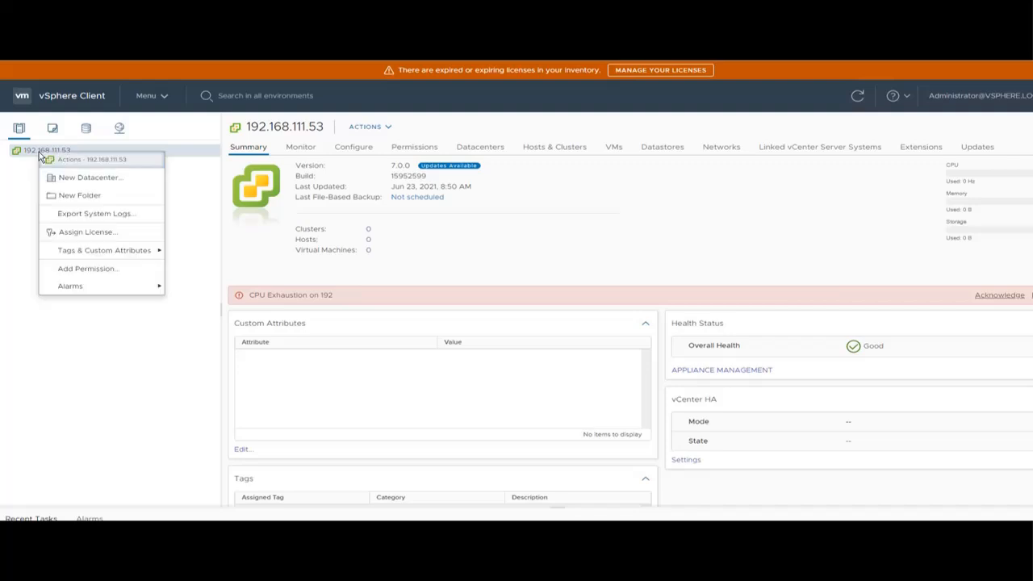
{"action": "left_click", "coordinate": [89, 176]}
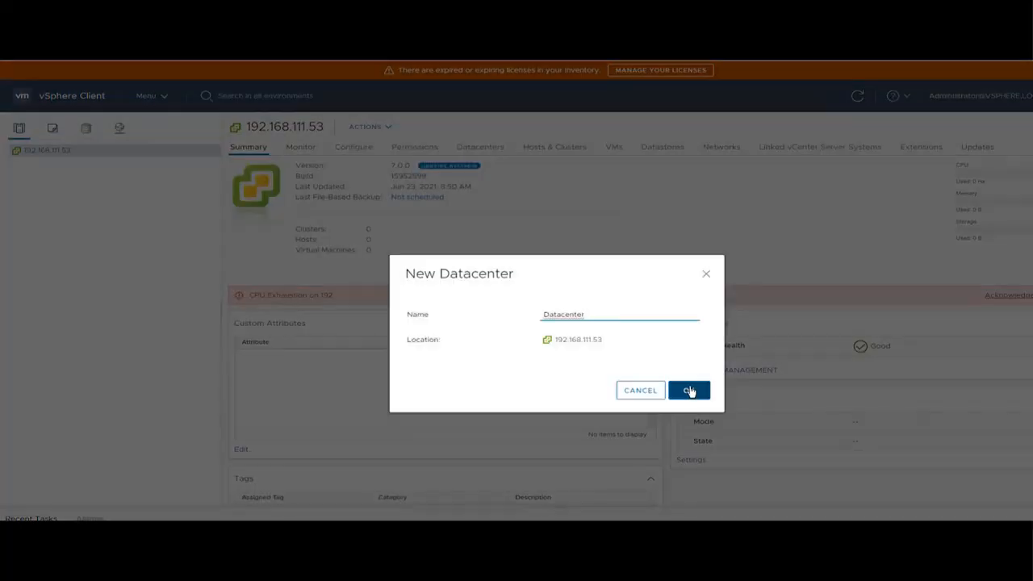
{"action": "left_click", "coordinate": [689, 391]}
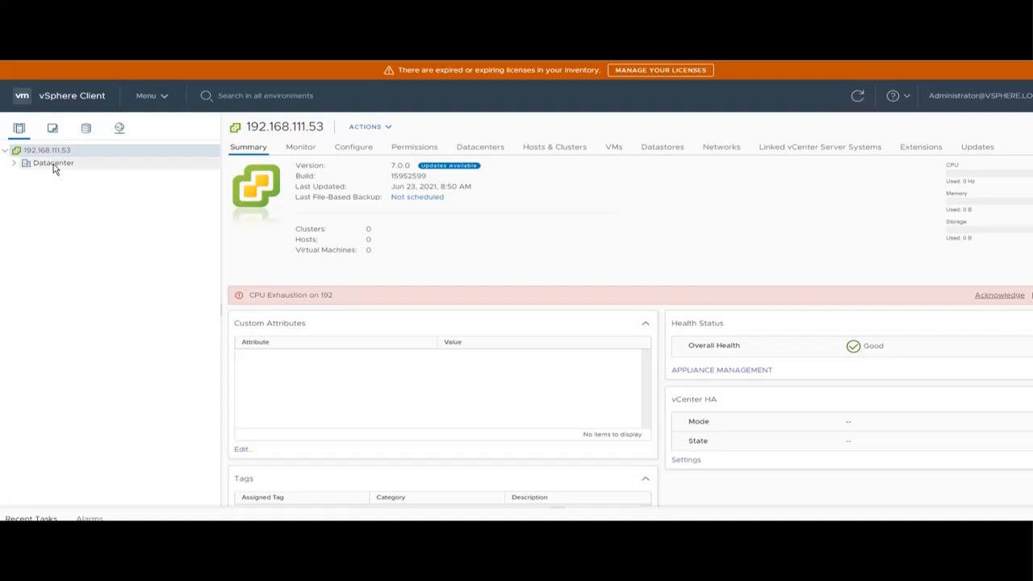
{"action": "right_click", "coordinate": [54, 167]}
{"action": "left_click", "coordinate": [69, 208]}
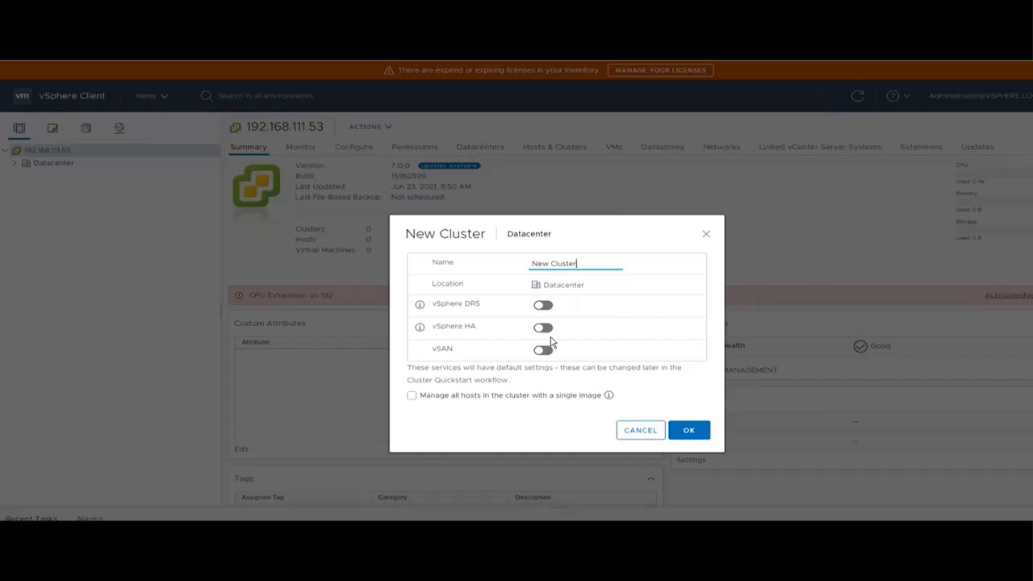
Create 'New Cluster' with DRS, HA and vSAN off, and expand Datacenter to show it.
{"action": "left_click", "coordinate": [684, 430]}
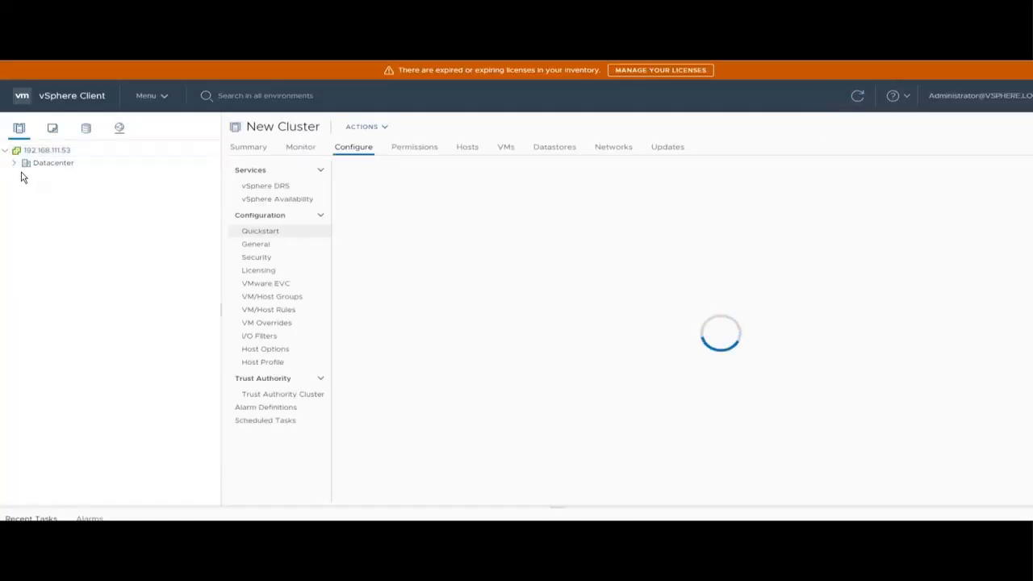
{"action": "left_click", "coordinate": [14, 164]}
{"action": "right_click", "coordinate": [53, 177]}
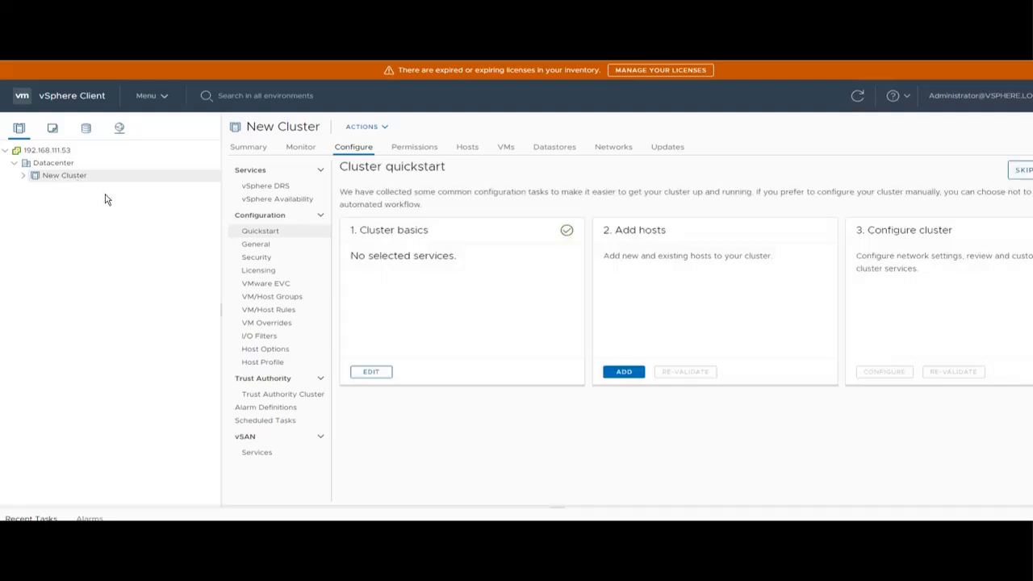
{"action": "right_click", "coordinate": [48, 170]}
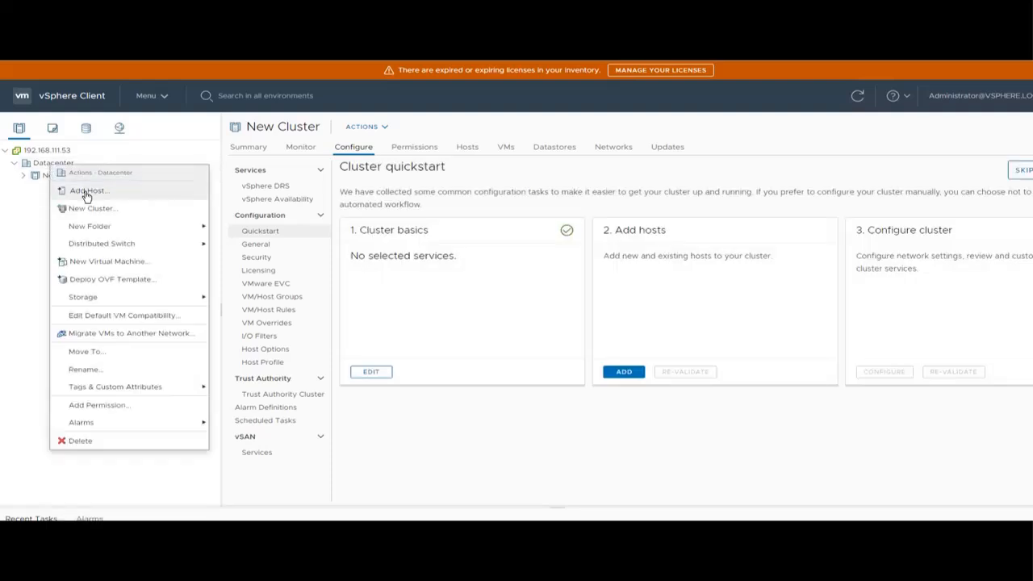
{"action": "left_click", "coordinate": [32, 200]}
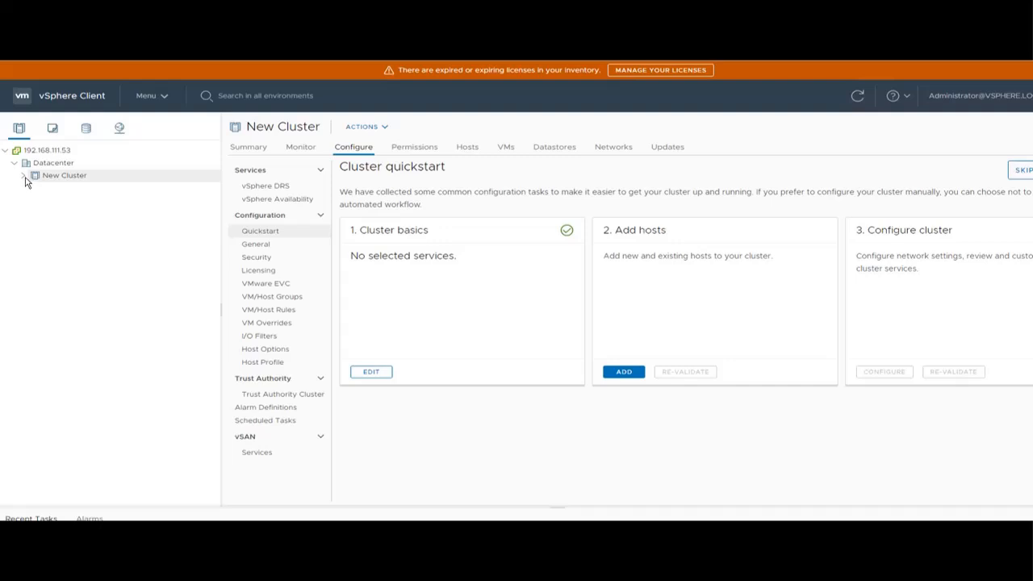